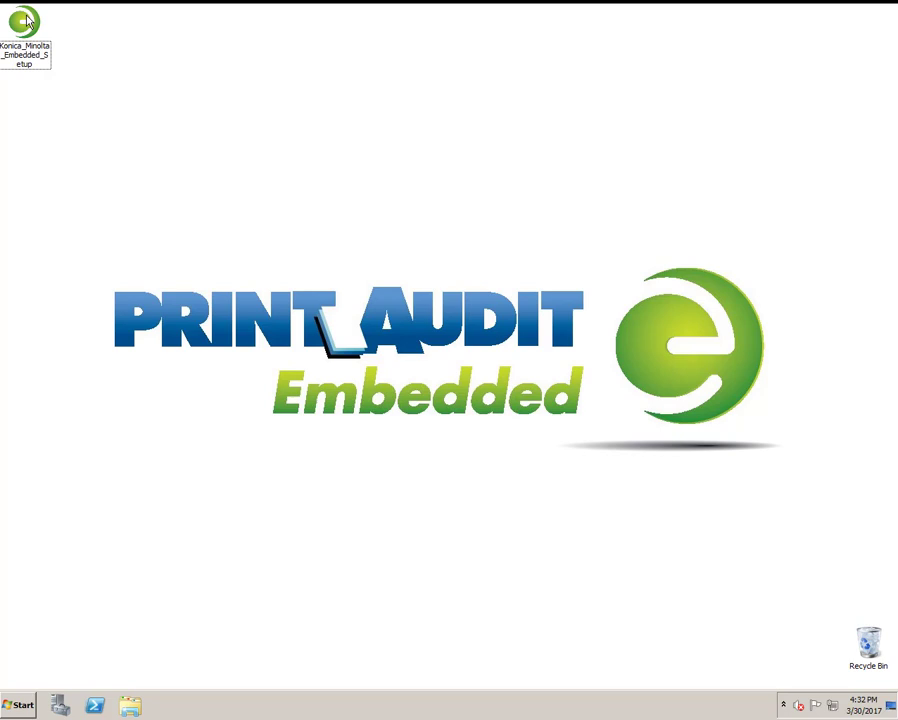
# Launch the Print Audit Embedded for Konica Minolta setup and accept the licence terms.
pyautogui.click(27, 20)
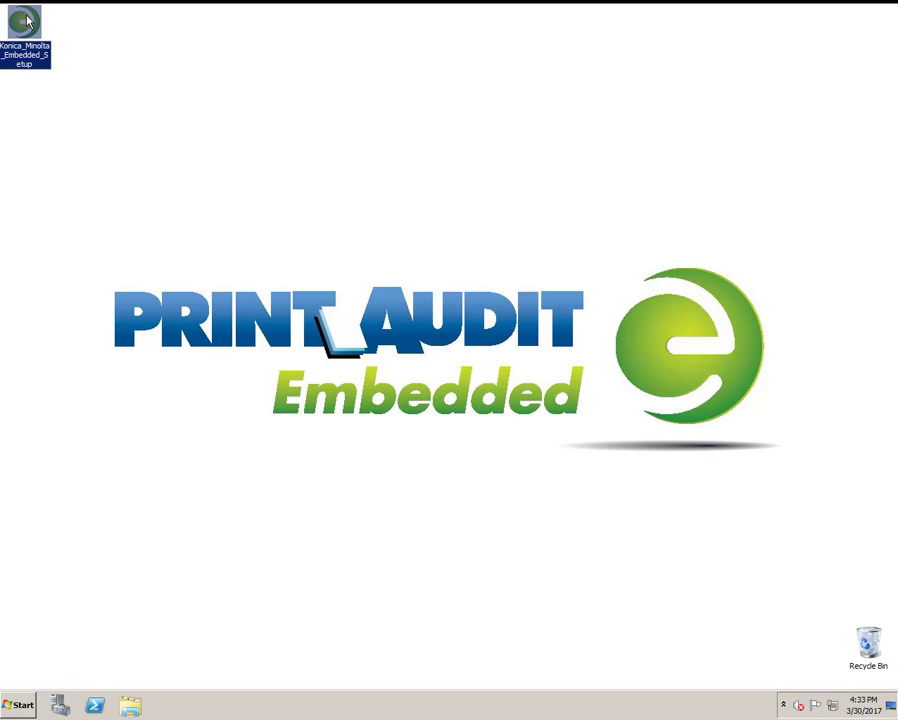
pyautogui.doubleClick(27, 20)
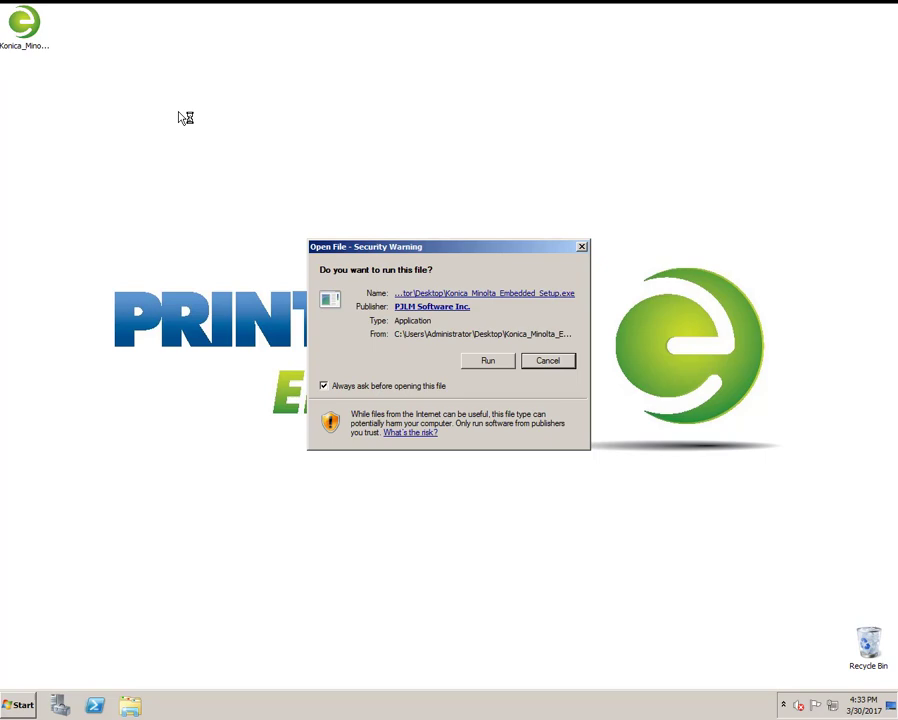
pyautogui.click(486, 361)
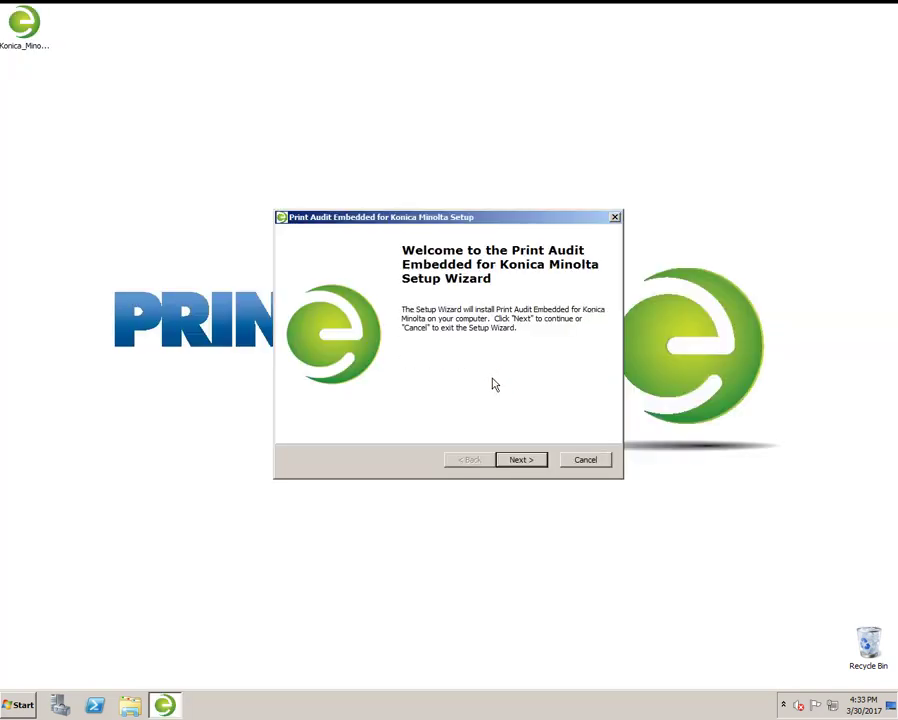
pyautogui.click(522, 460)
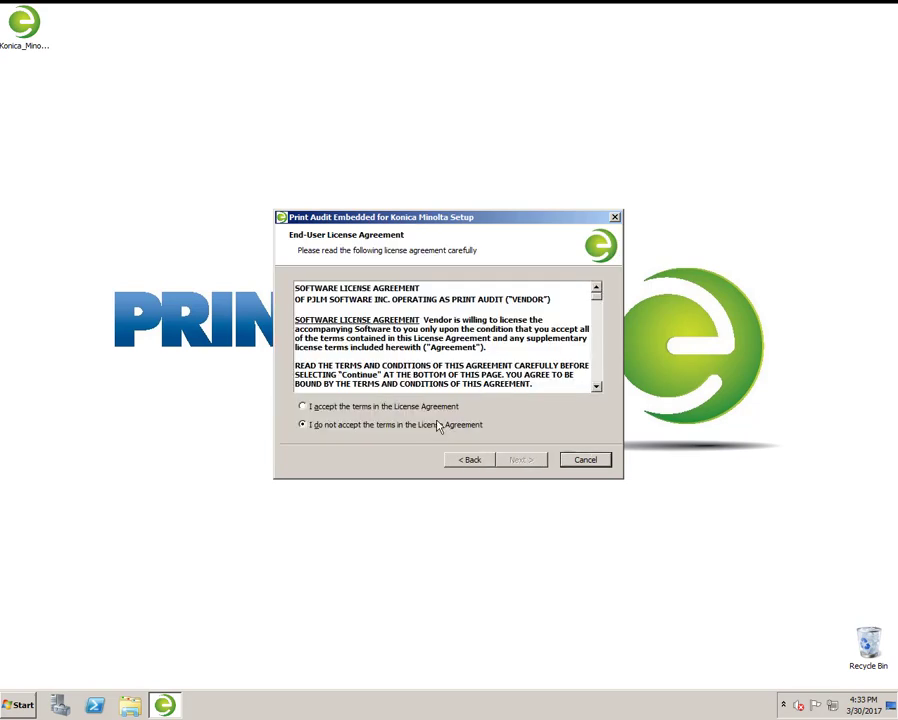
pyautogui.click(385, 408)
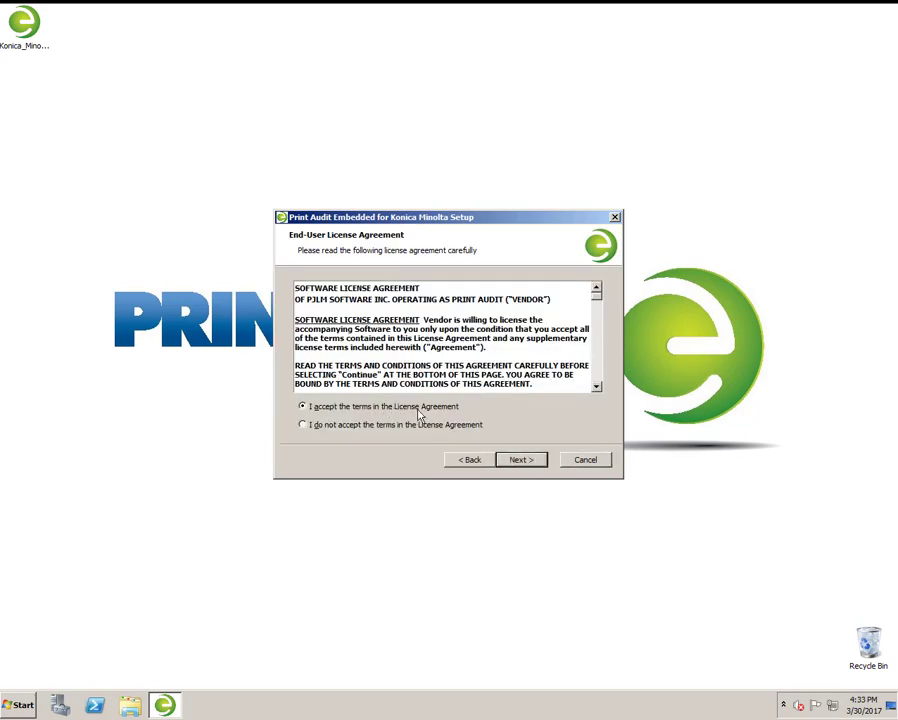
pyautogui.click(521, 460)
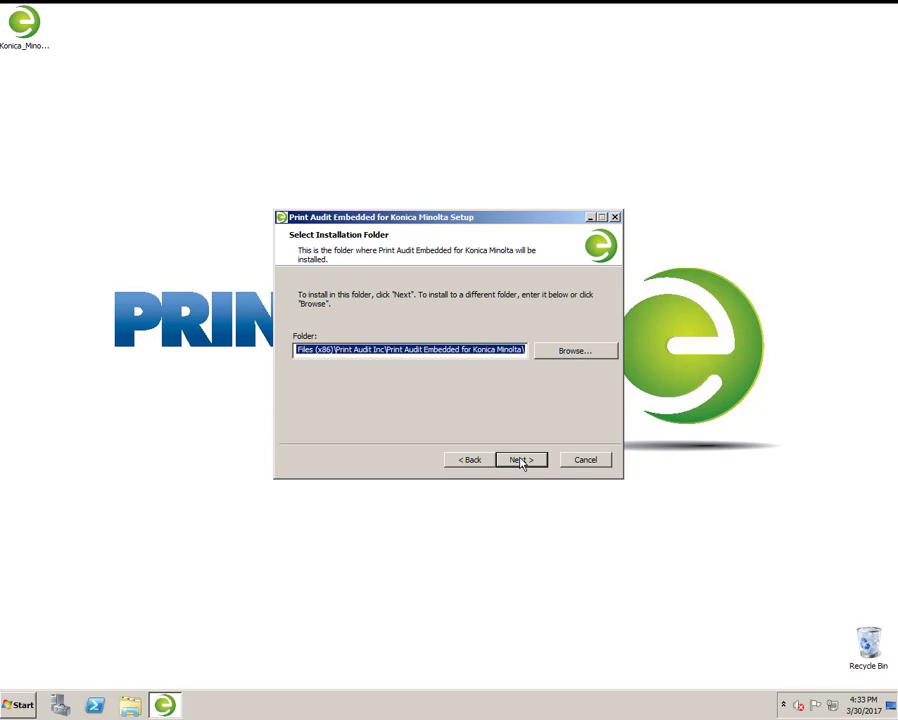
# Keep the default installation folder and the Default Web Site.
pyautogui.click(521, 461)
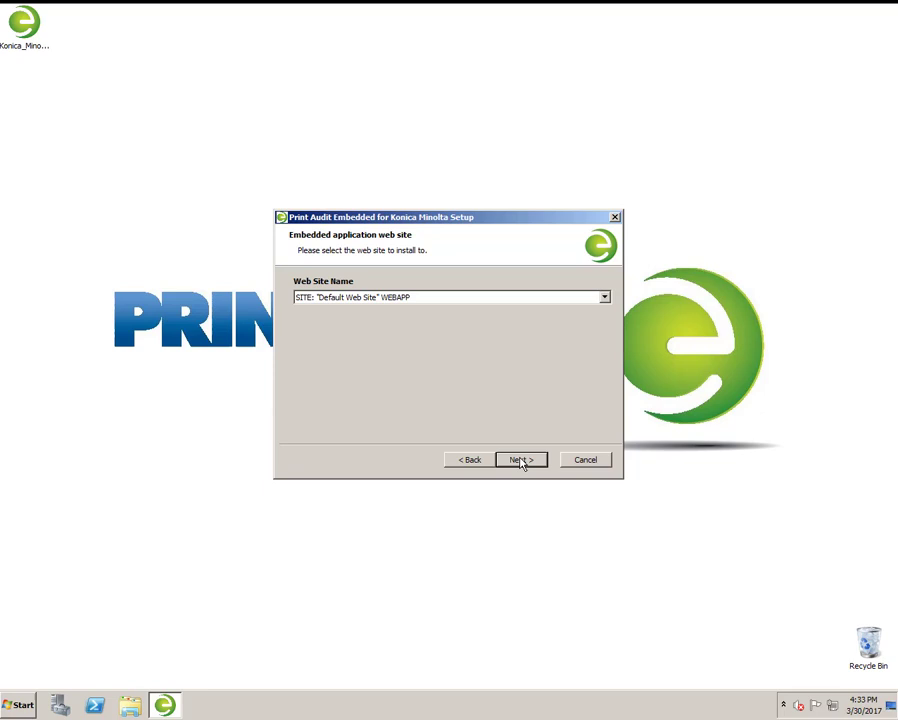
pyautogui.click(520, 460)
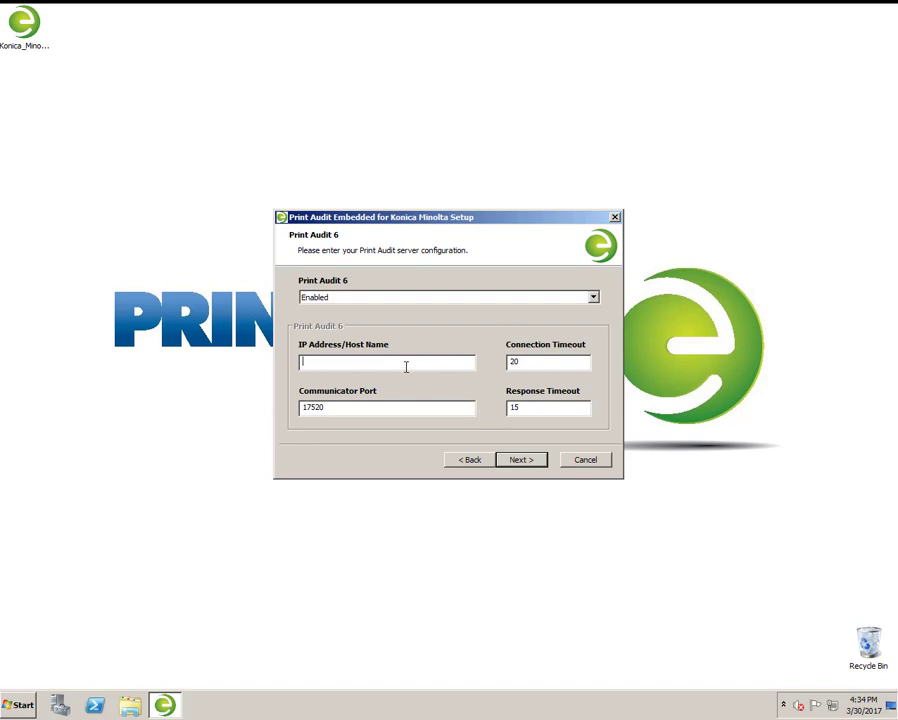
# Set Print Audit 6 and Print Audit Secure (Enabled) to server 192.168.0.80.
pyautogui.write('192.168.0.80')
pyautogui.press('Return')
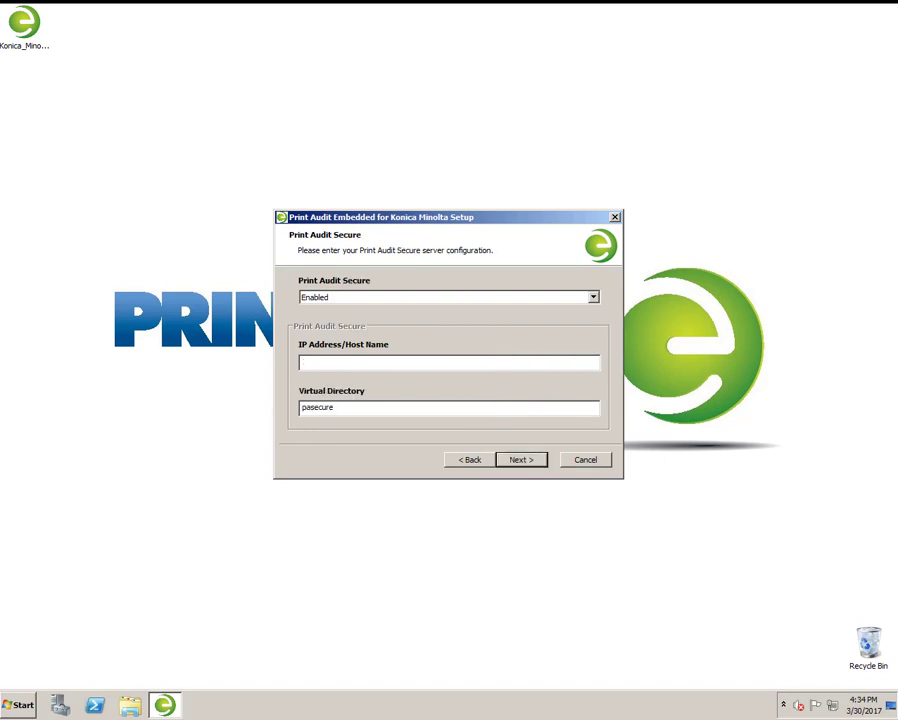
pyautogui.hotkey('alt', 'Down')
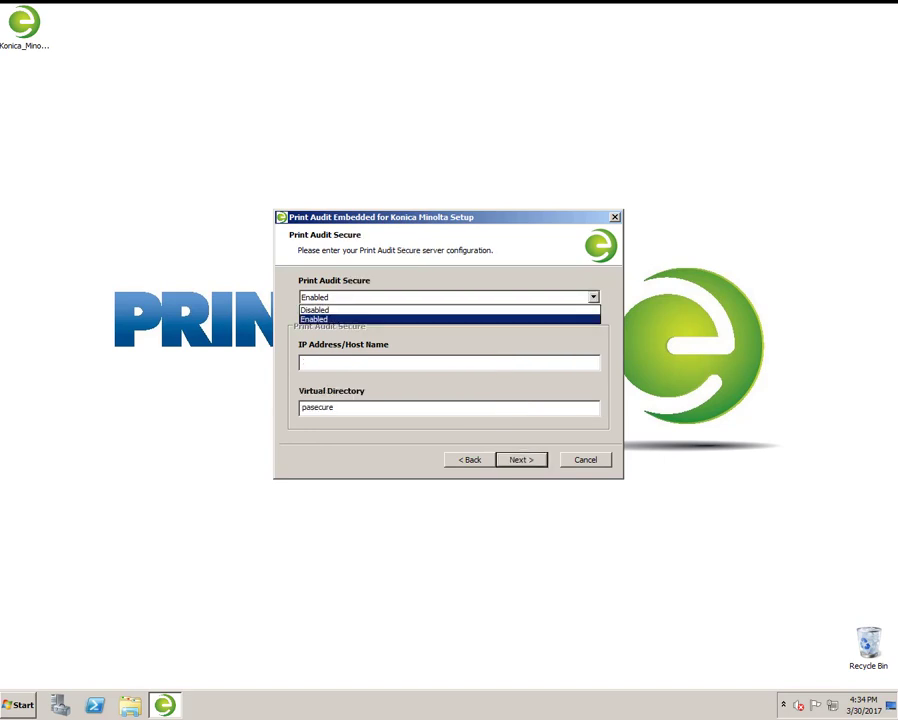
pyautogui.press('Return')
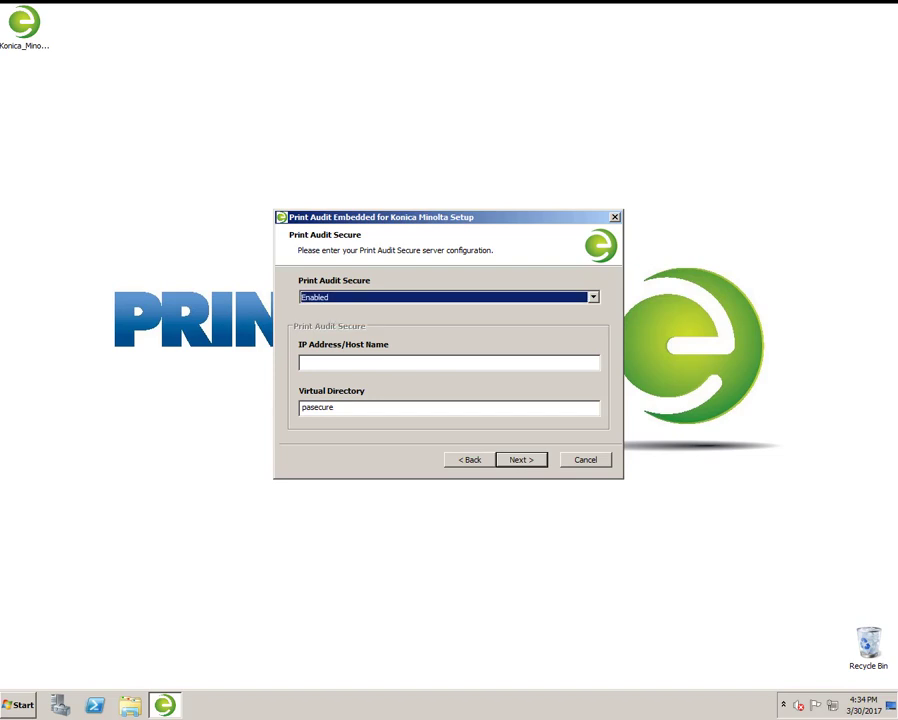
pyautogui.press('Tab')
pyautogui.write('1')
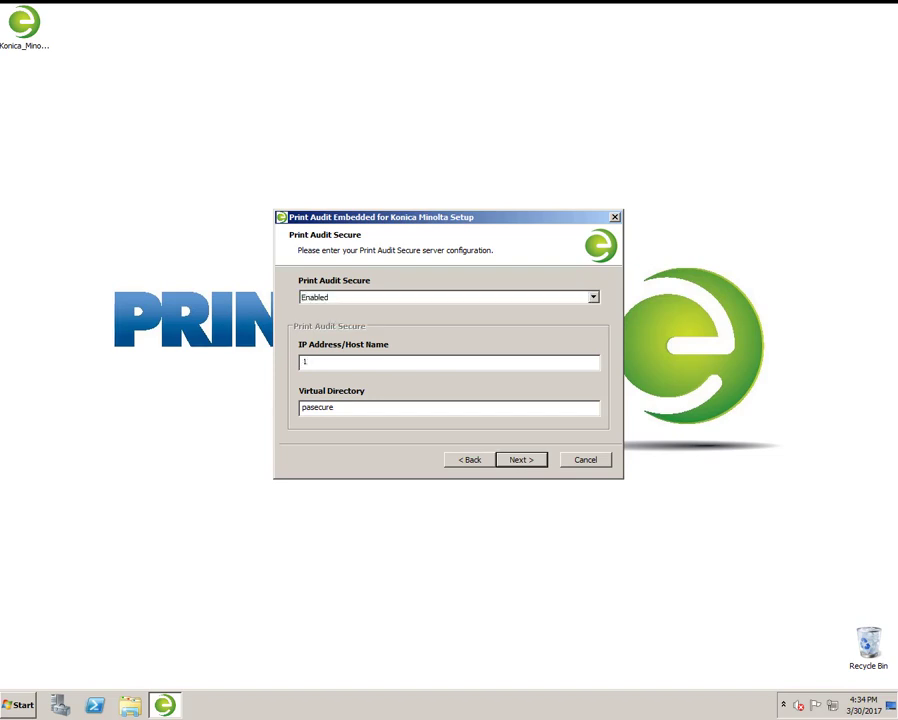
pyautogui.write('92.168.0.80')
# Set the MSI package address to 192.168.0.80.
pyautogui.press('Return')
pyautogui.write('192.')
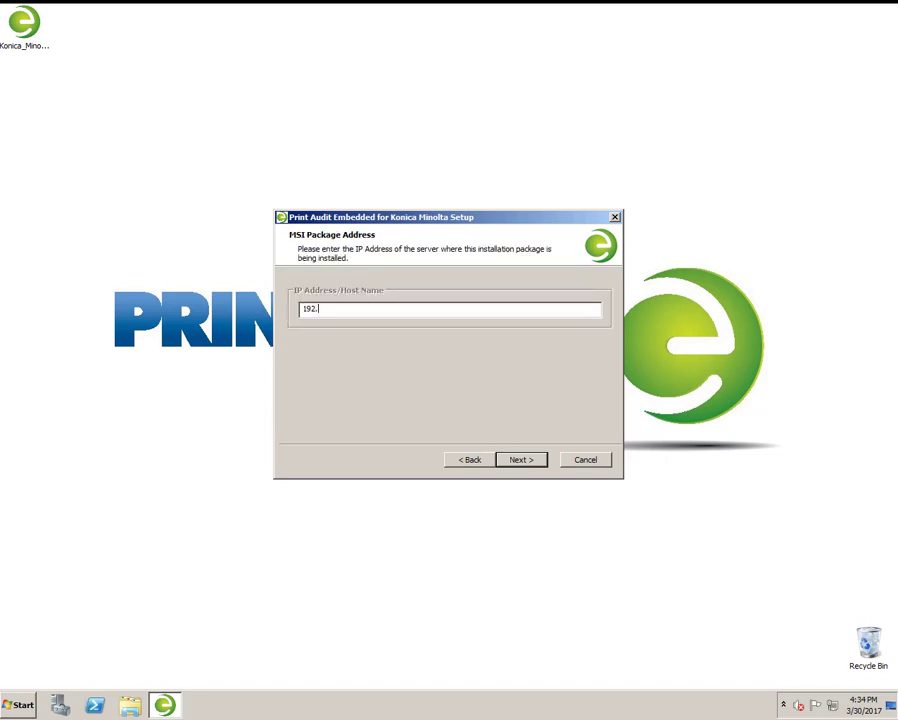
pyautogui.write('168.0.80')
pyautogui.press('Return')
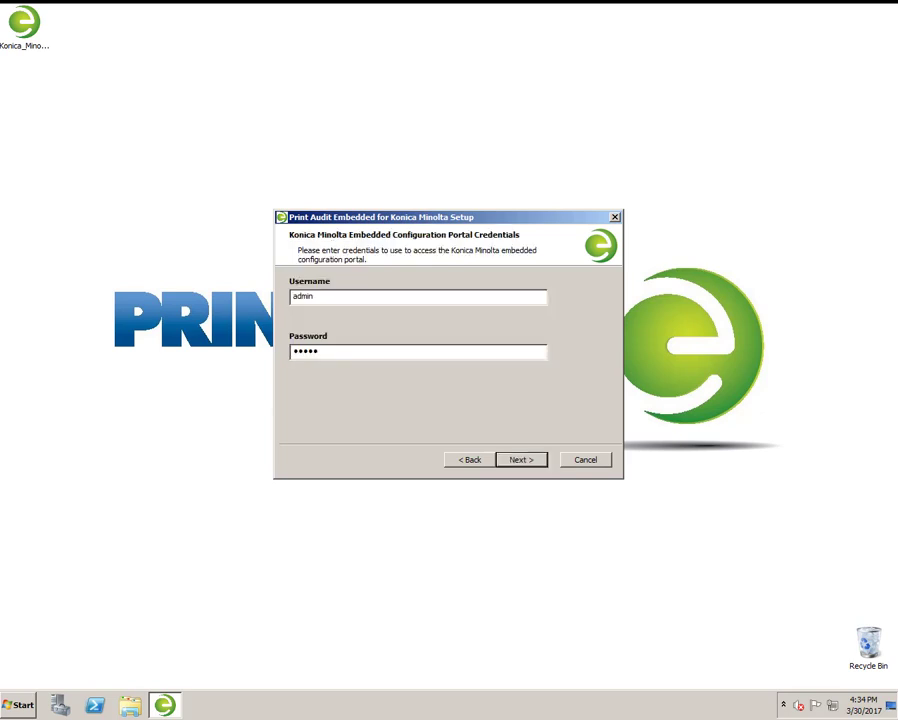
# Re-enter the portal password and keep The Americas as the region.
pyautogui.hotkey('ctrl', 'a')
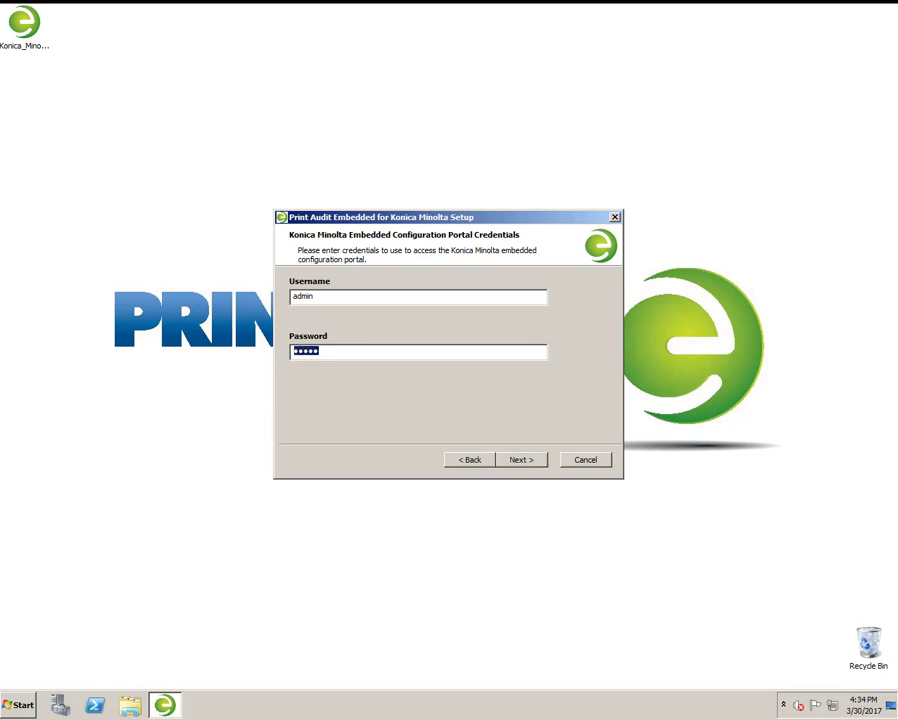
pyautogui.write('****')
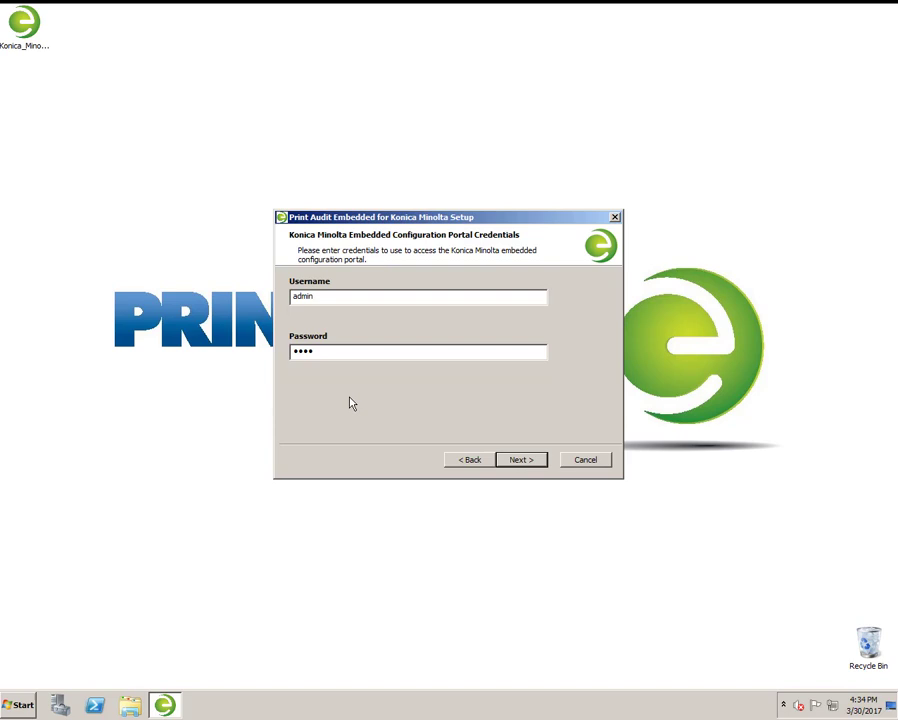
pyautogui.press('Return')
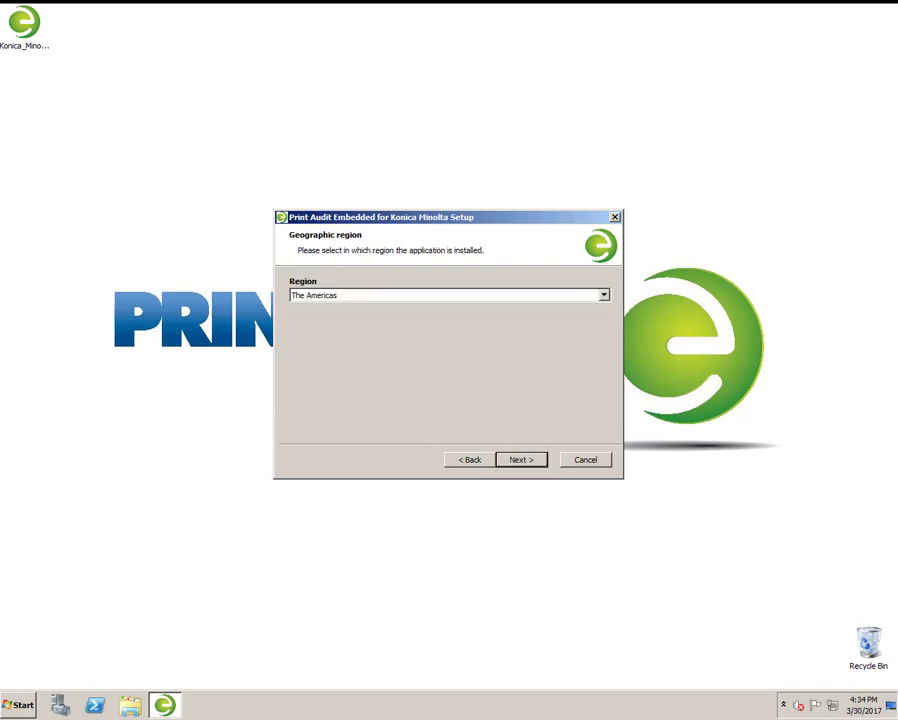
pyautogui.hotkey('alt', 'Down')
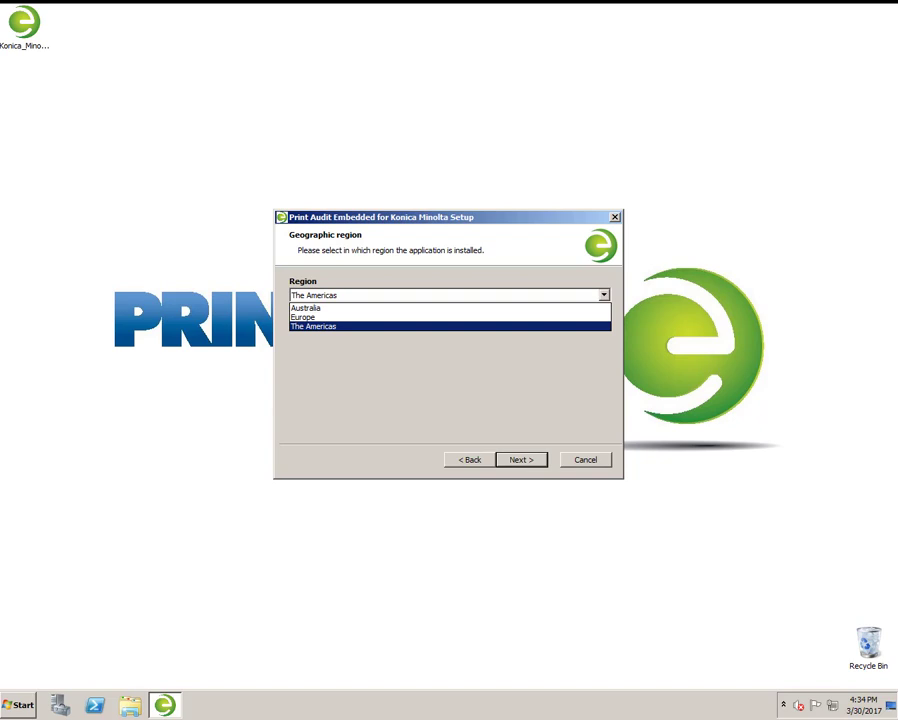
pyautogui.press('Return')
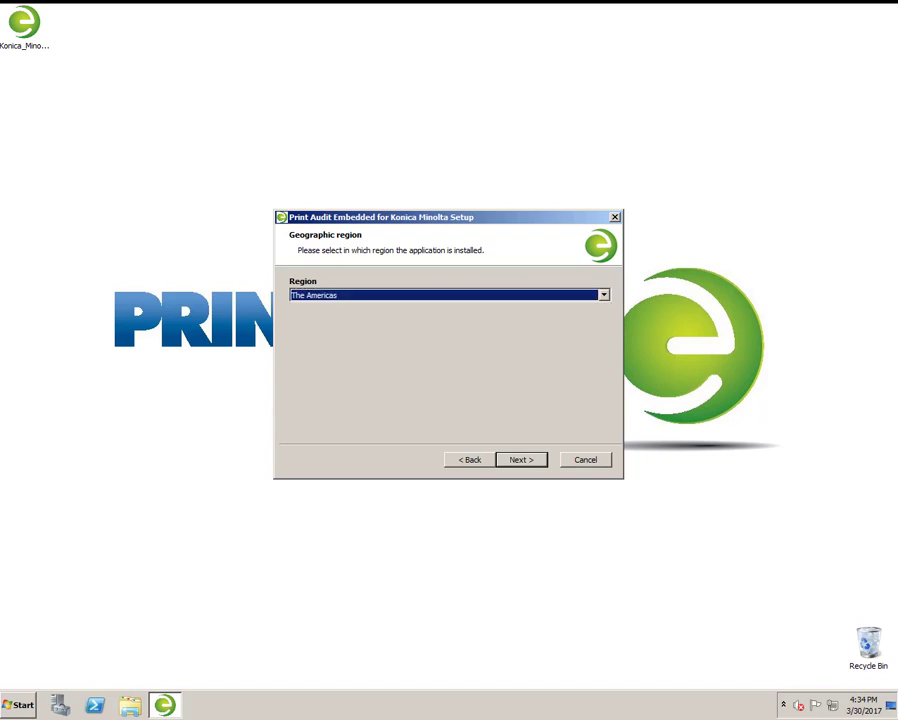
pyautogui.press('Tab')
# Install Print Audit Embedded for Konica Minolta and let it finish.
pyautogui.press('Return')
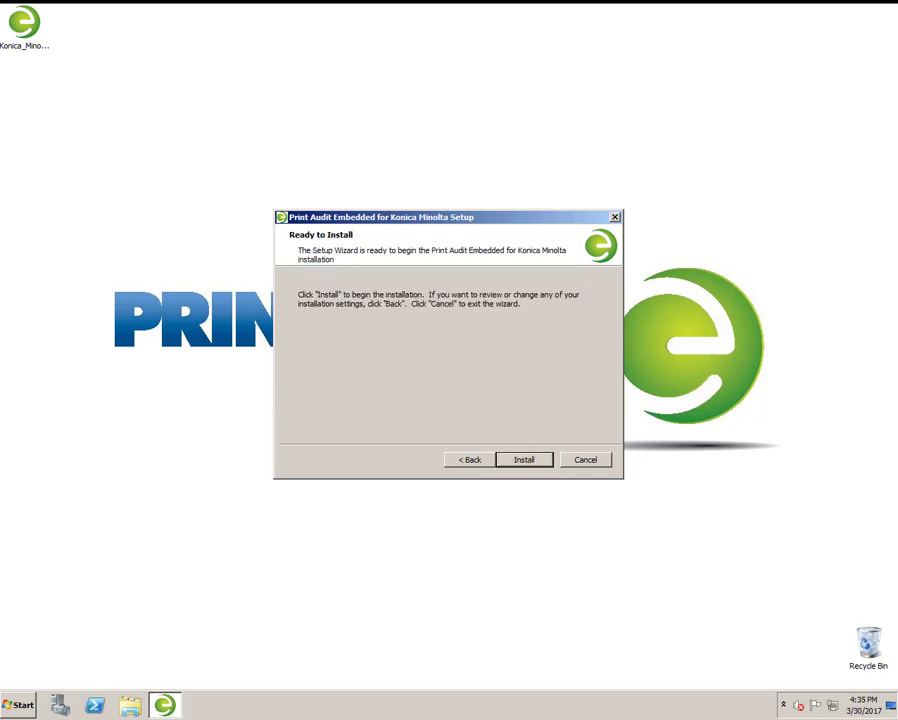
pyautogui.press('Return')
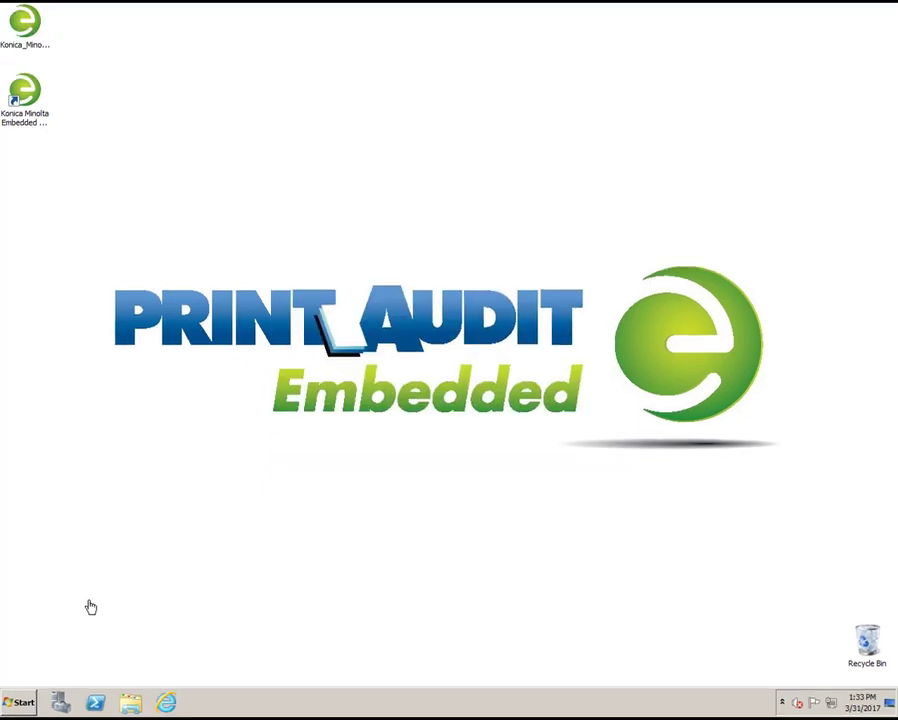
# Launch Print Audit 6 Administration and go to the Embedded Systems section.
pyautogui.click(22, 703)
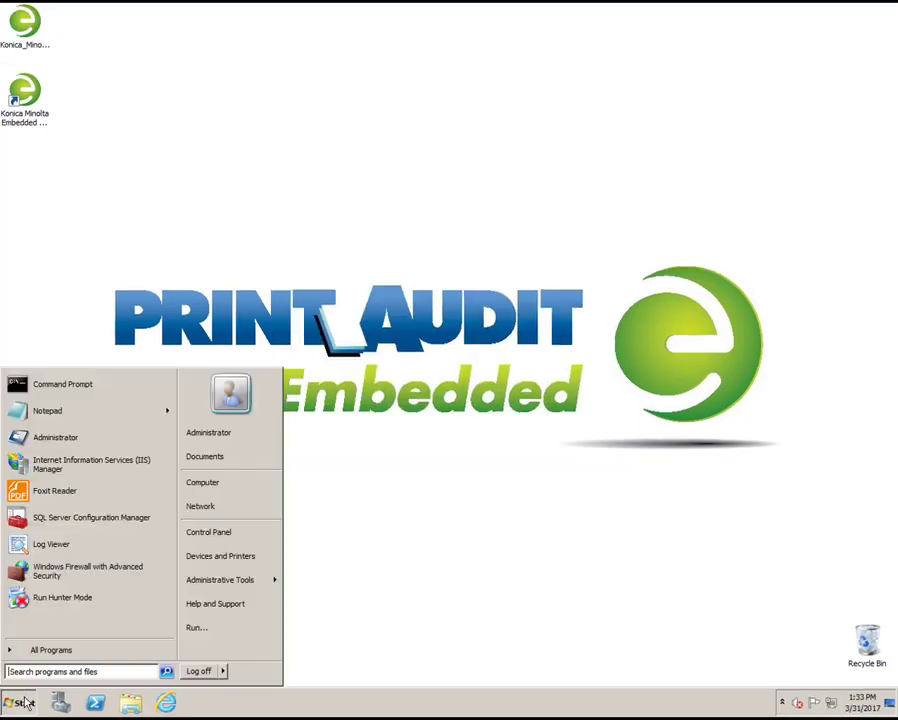
pyautogui.click(65, 444)
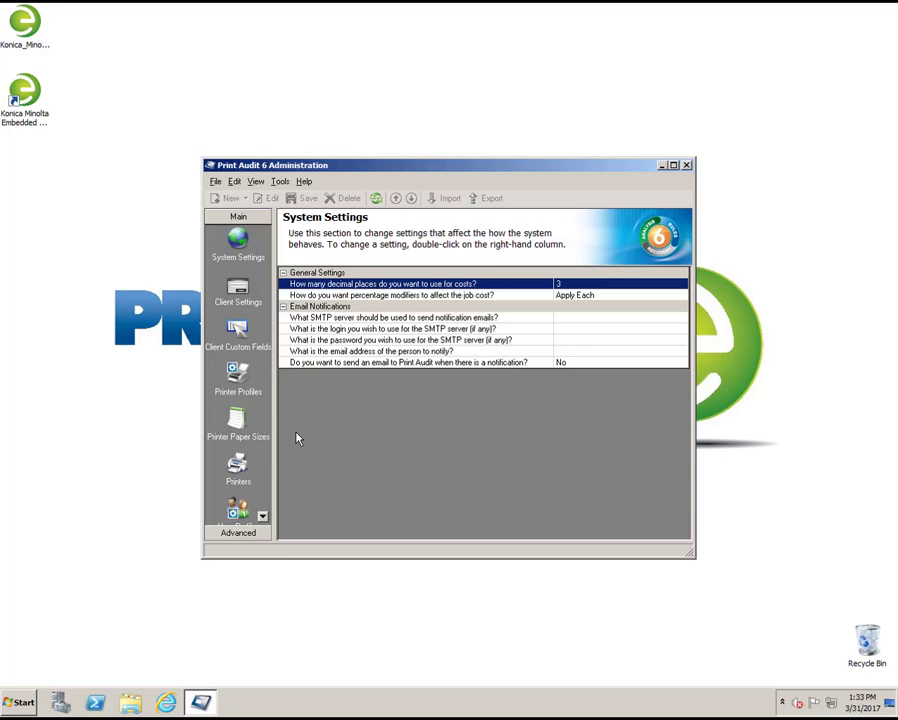
pyautogui.click(262, 516)
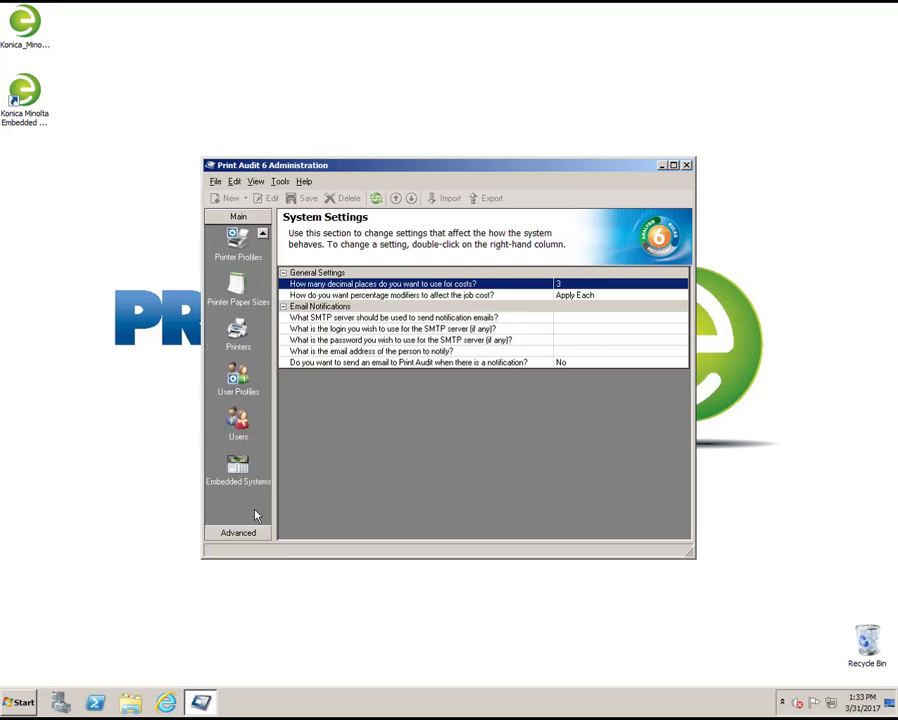
pyautogui.click(240, 476)
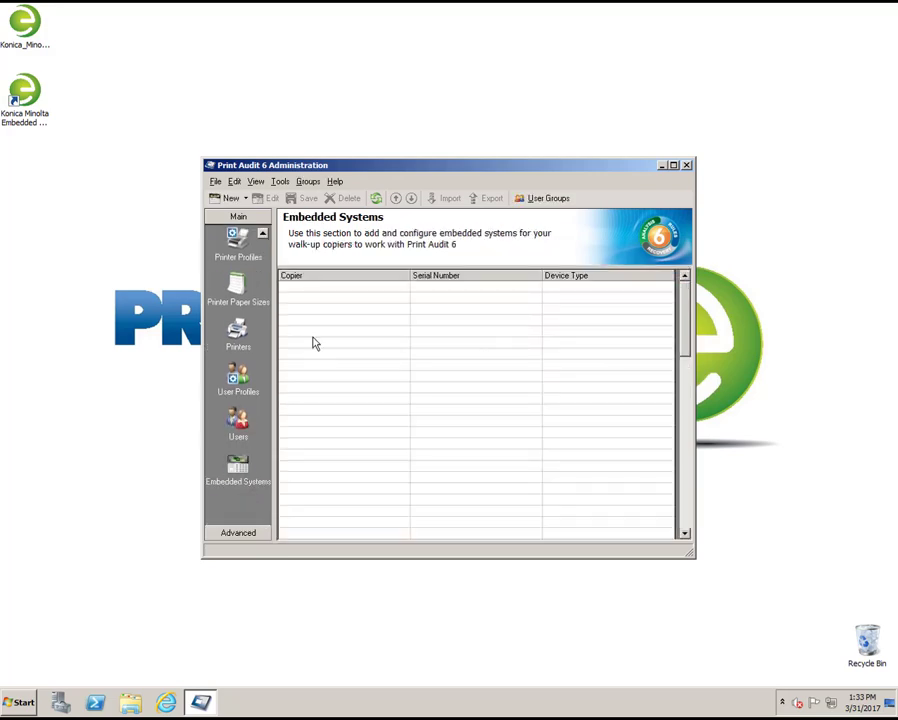
# Add an Embedded for Konica-Minolta system named 'Konica Minolta C258'.
pyautogui.doubleClick(334, 293)
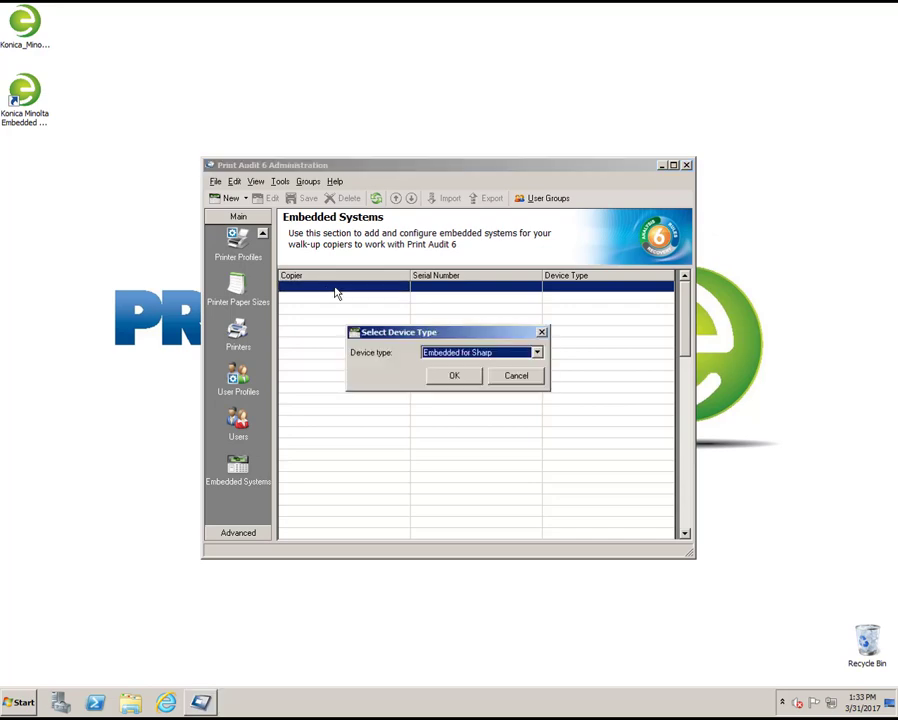
pyautogui.click(466, 360)
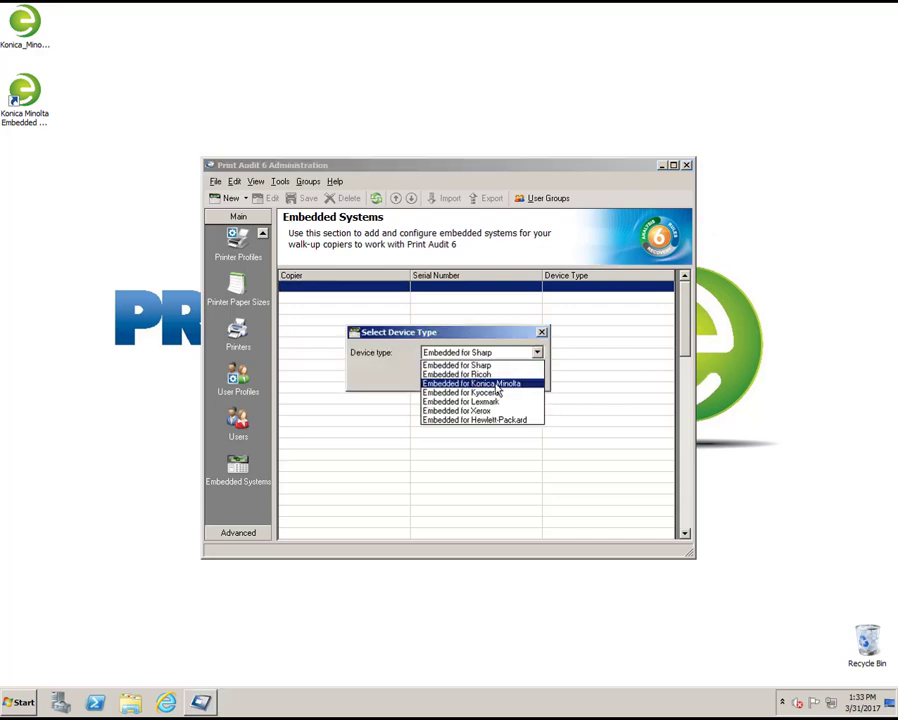
pyautogui.click(480, 381)
pyautogui.click(456, 377)
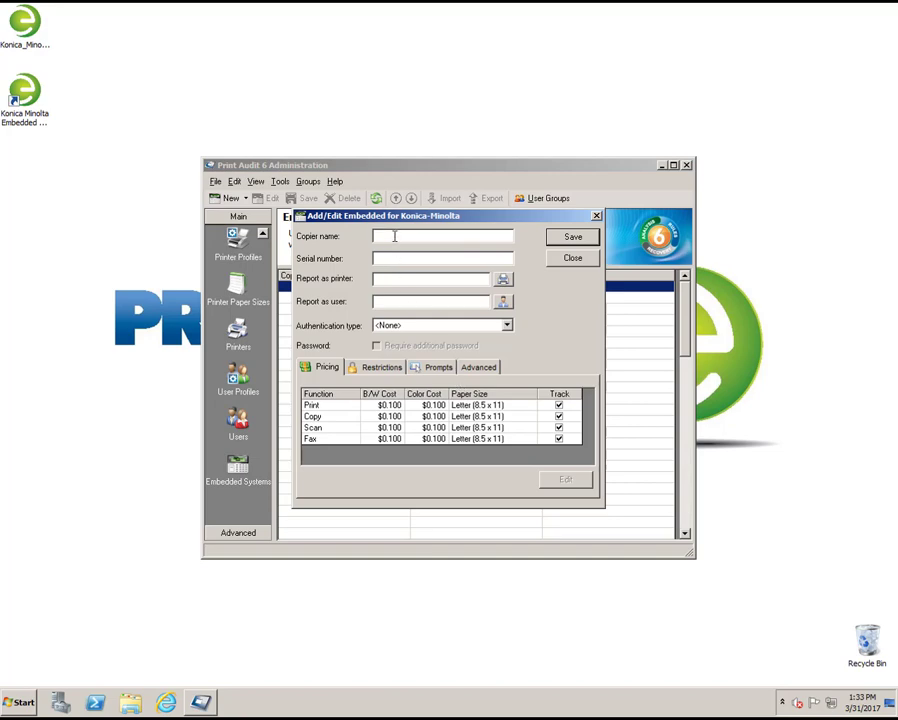
pyautogui.write('Konica Minolta C258')
pyautogui.click(166, 703)
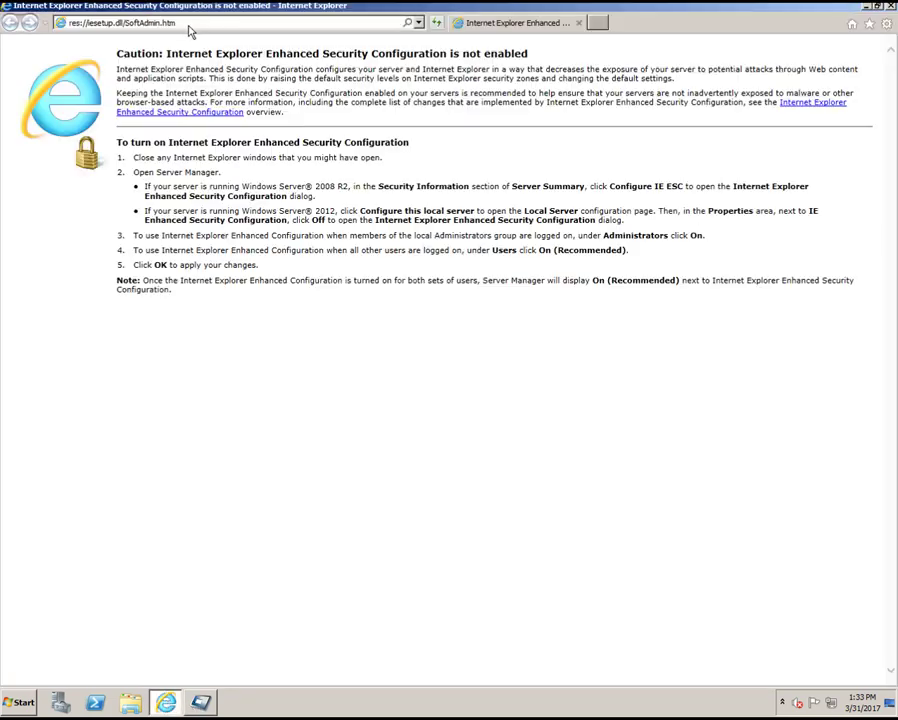
# Open the copier's web page at 192.168.0.21 and log in as administrator with the admin password.
pyautogui.click(188, 24)
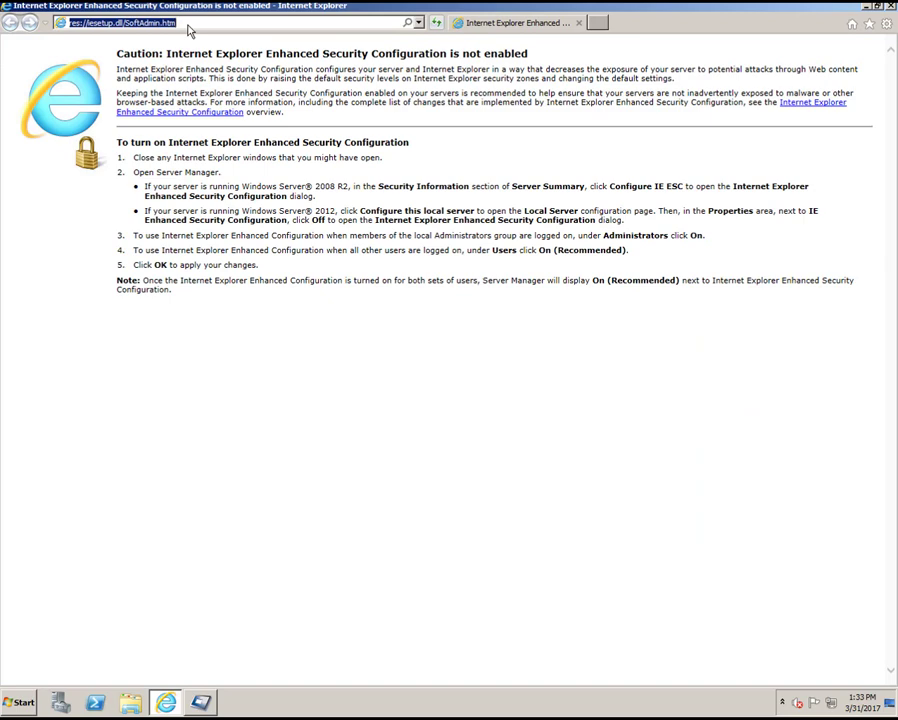
pyautogui.write('192.168.')
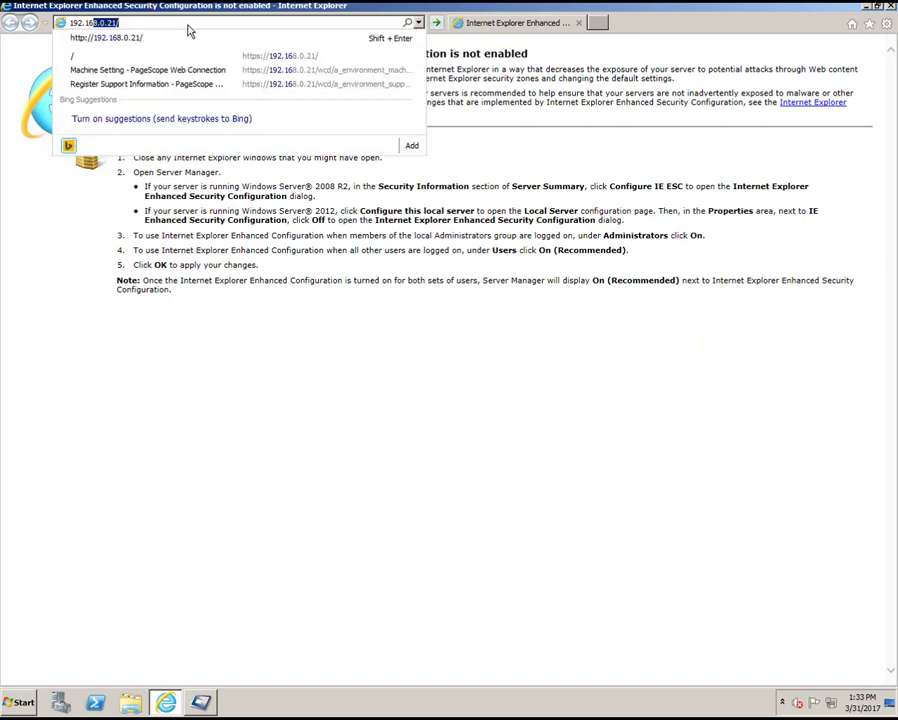
pyautogui.write('0.21')
pyautogui.press('Return')
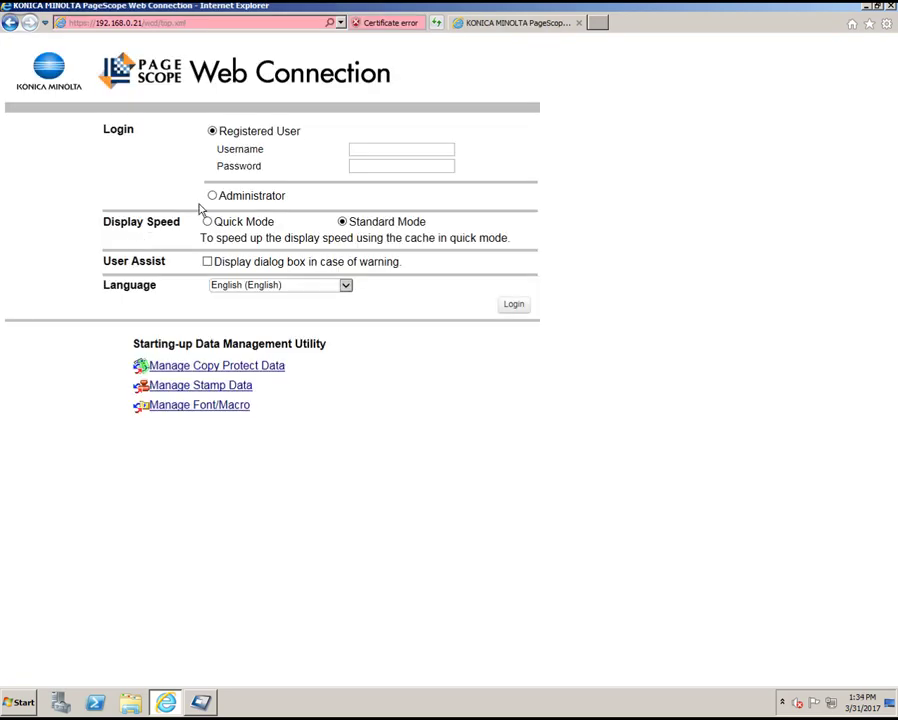
pyautogui.click(212, 195)
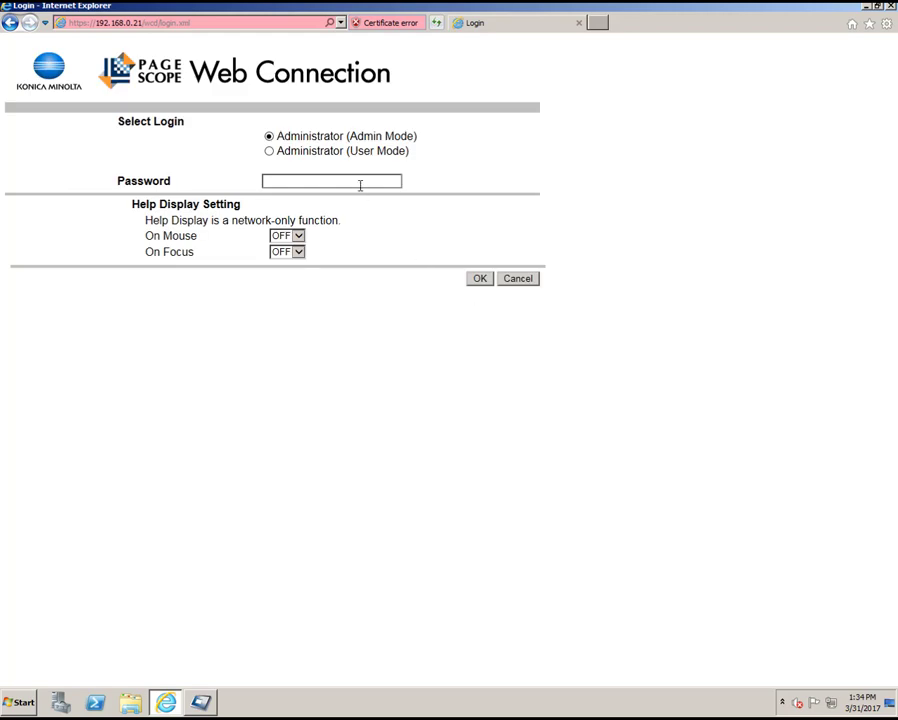
pyautogui.write('12345678')
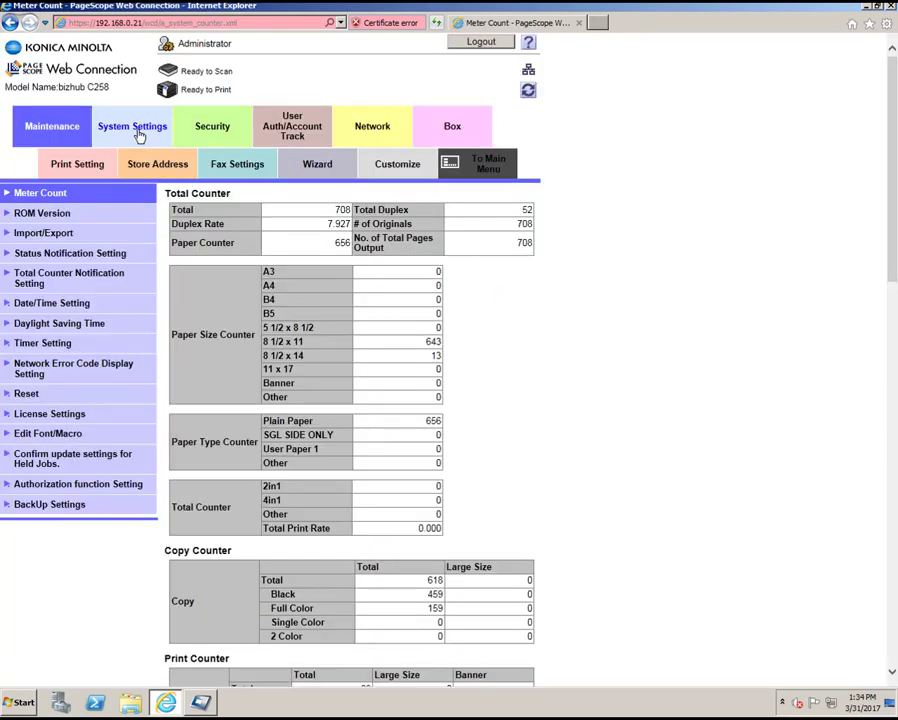
# Copy the engine serial number from System Settings > Register Support Information.
pyautogui.click(140, 136)
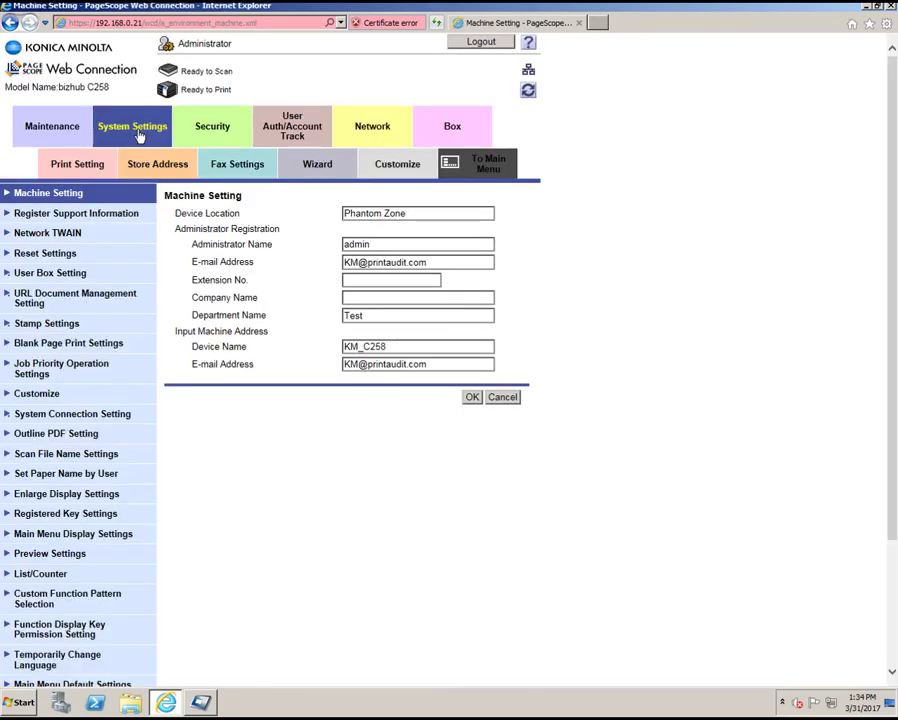
pyautogui.click(88, 214)
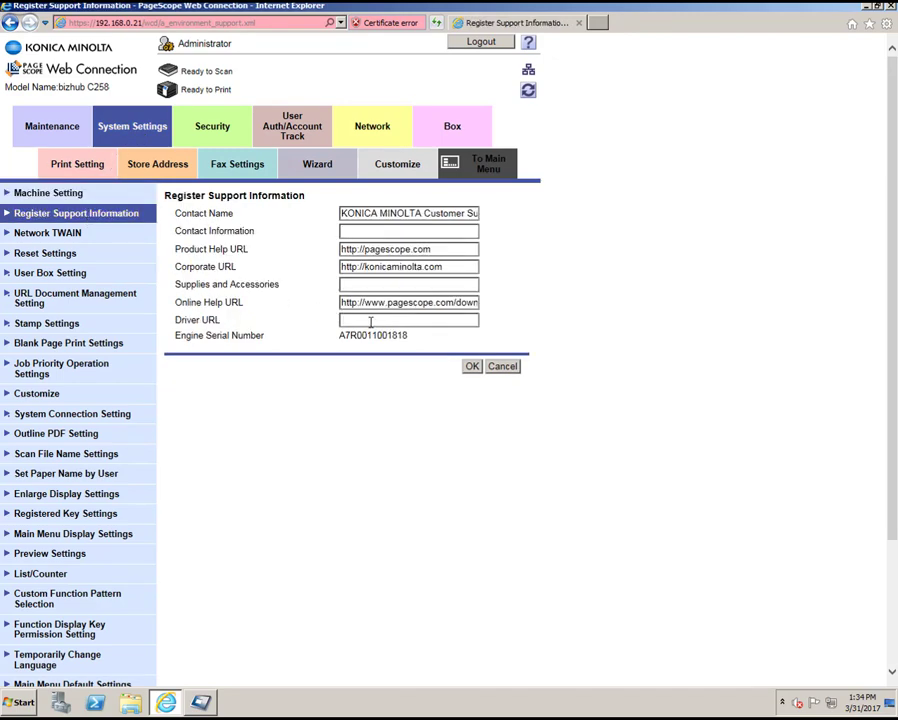
pyautogui.moveTo(409, 336); pyautogui.dragTo(338, 337)
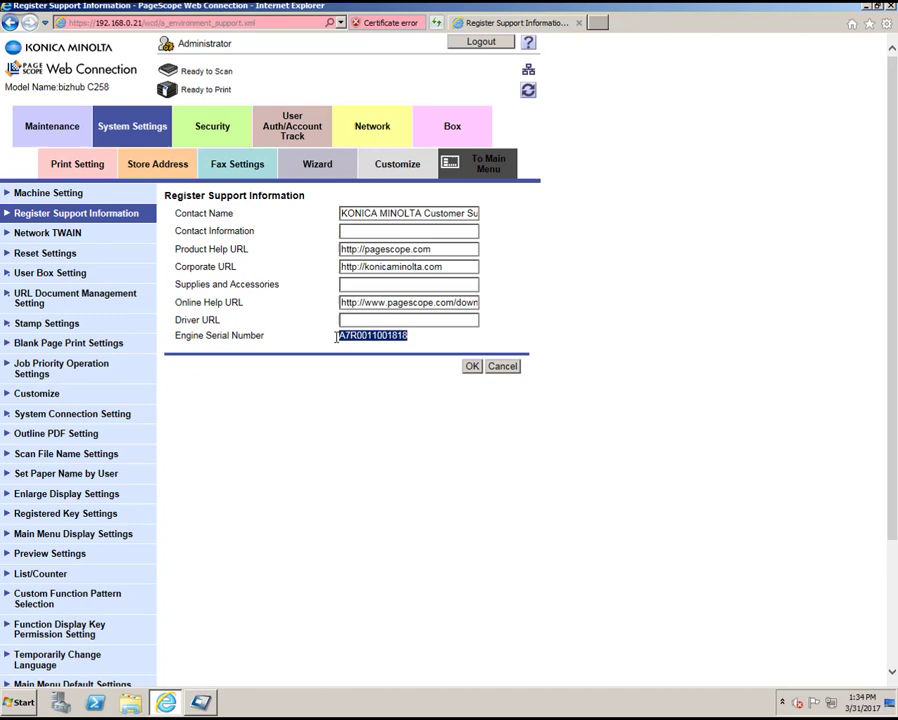
pyautogui.rightClick(358, 342)
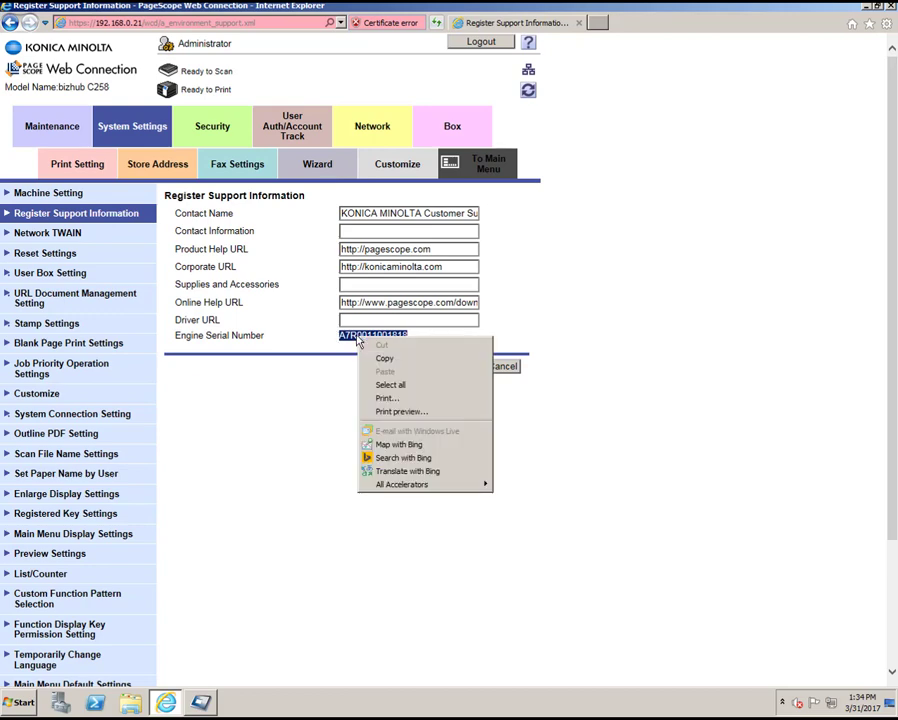
pyautogui.click(380, 358)
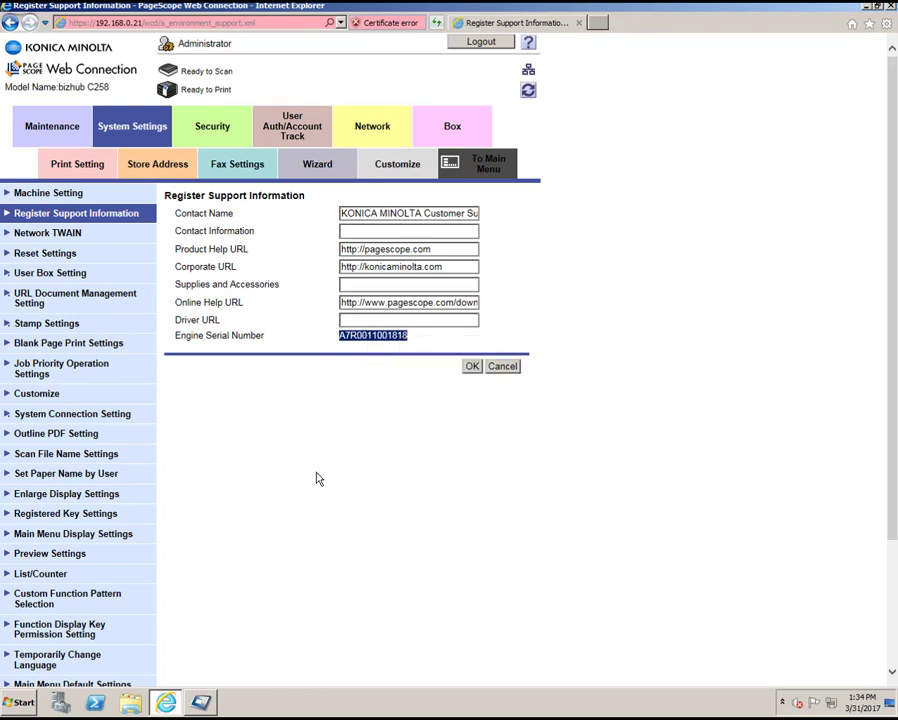
# Paste the engine serial number into the C258 entry's Serial number field.
pyautogui.click(201, 703)
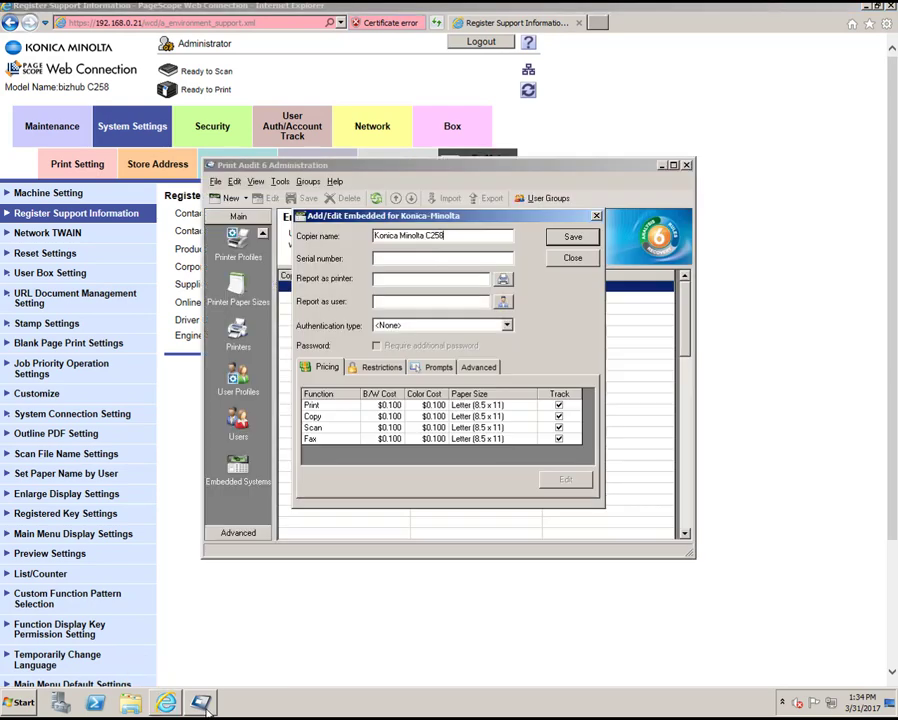
pyautogui.rightClick(404, 259)
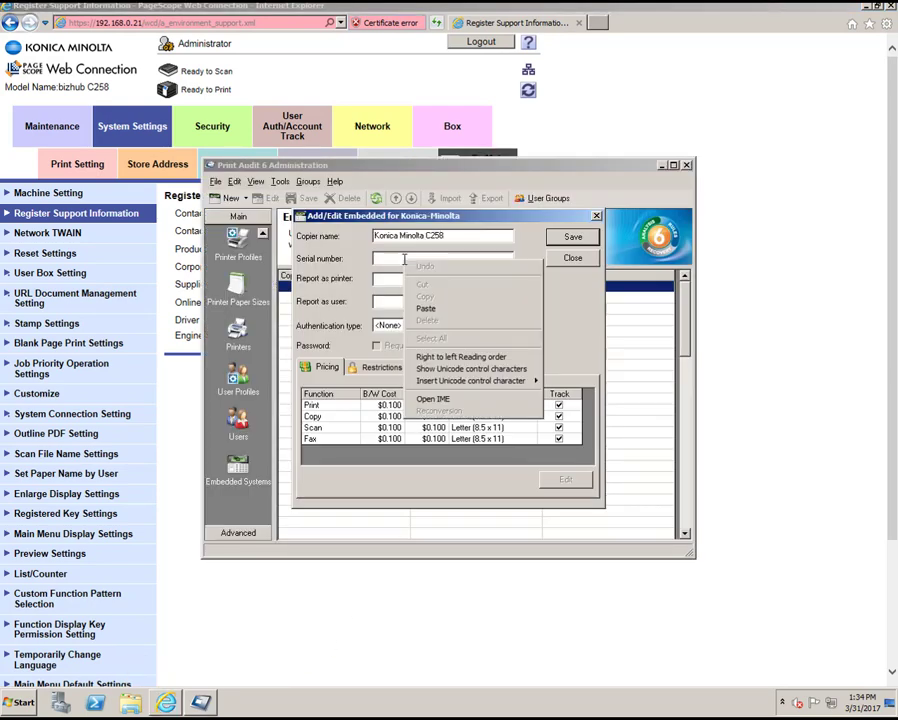
pyautogui.click(425, 308)
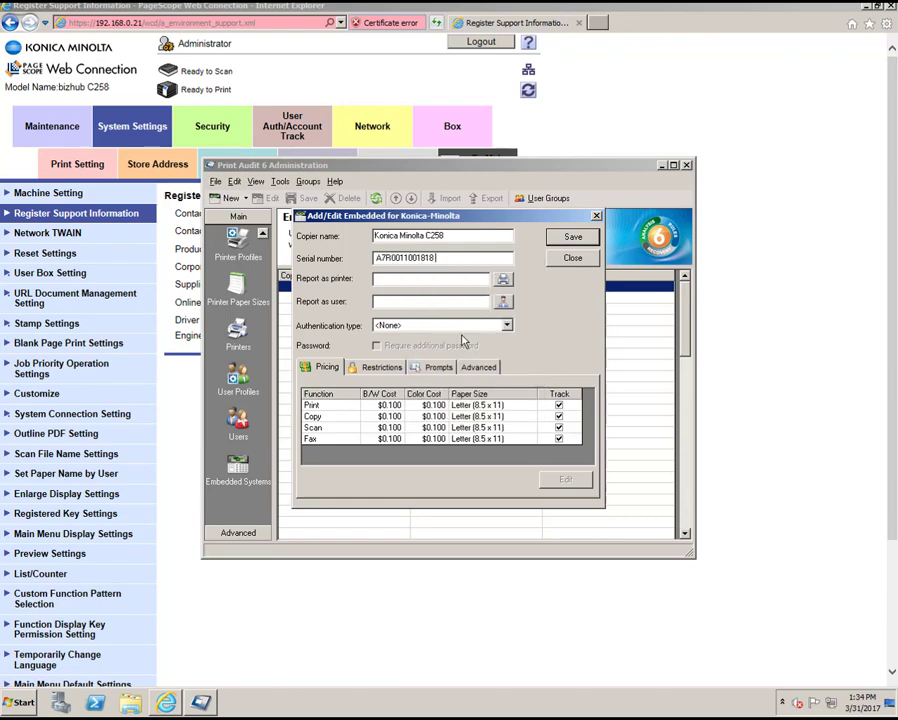
pyautogui.click(502, 279)
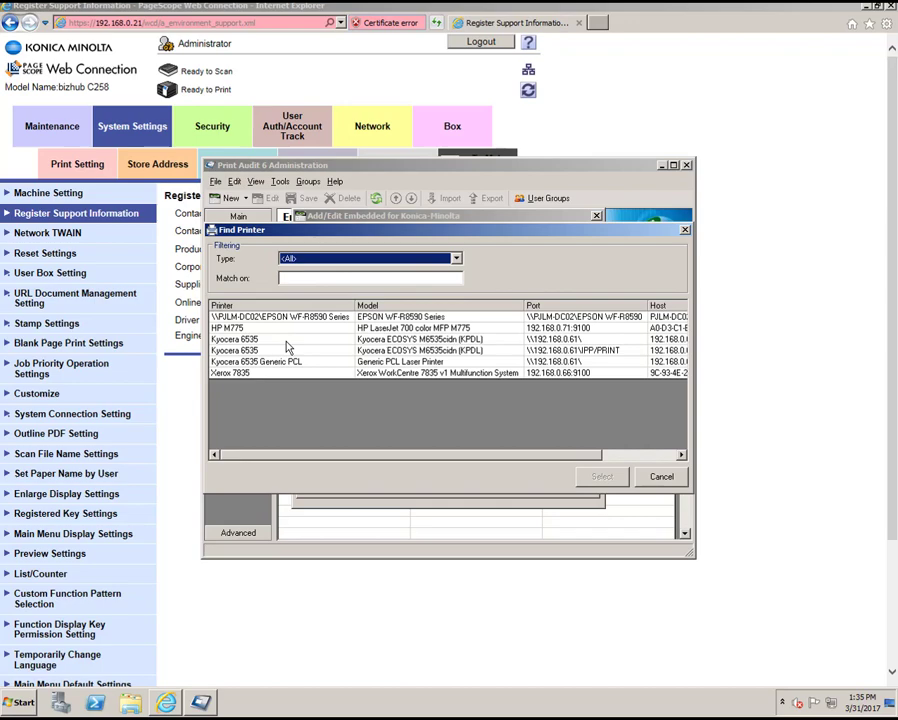
pyautogui.click(685, 231)
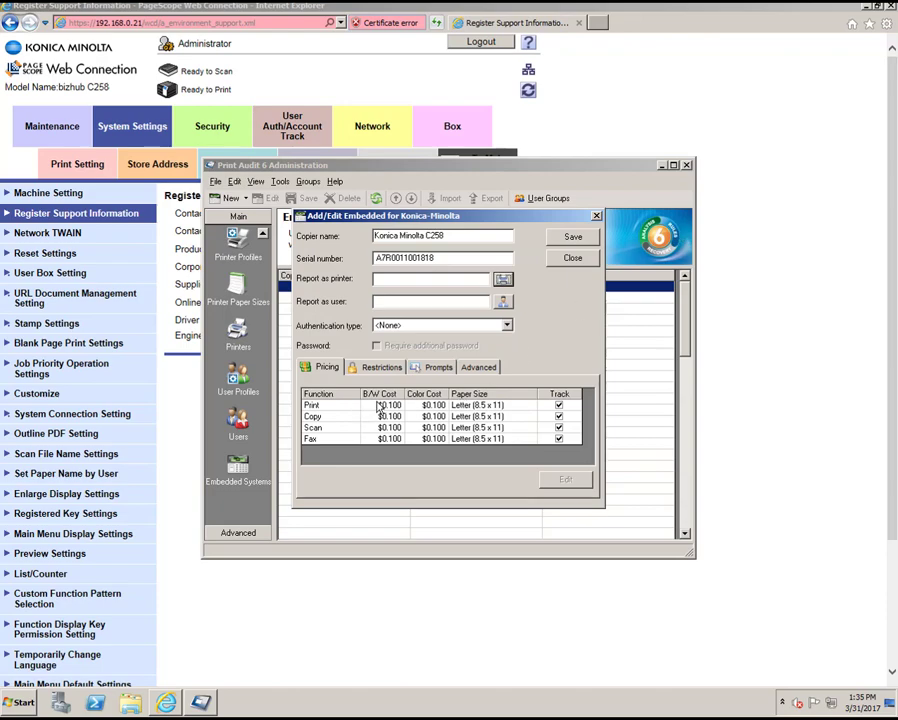
# Set Print pricing to 0.020 per black-and-white page and .04 per colour page.
pyautogui.click(388, 407)
pyautogui.doubleClick(388, 407)
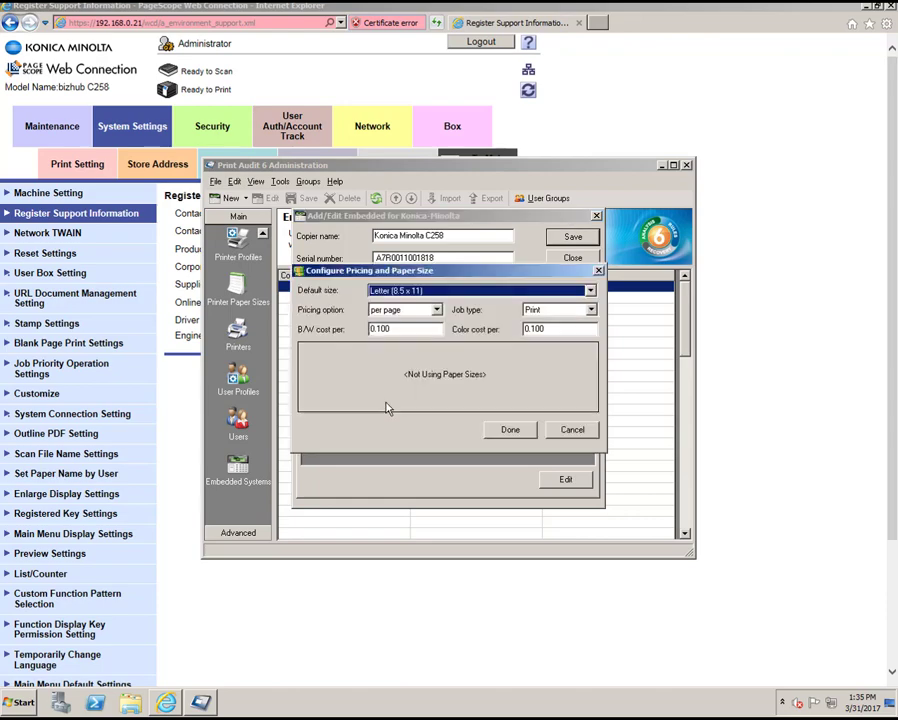
pyautogui.doubleClick(419, 329)
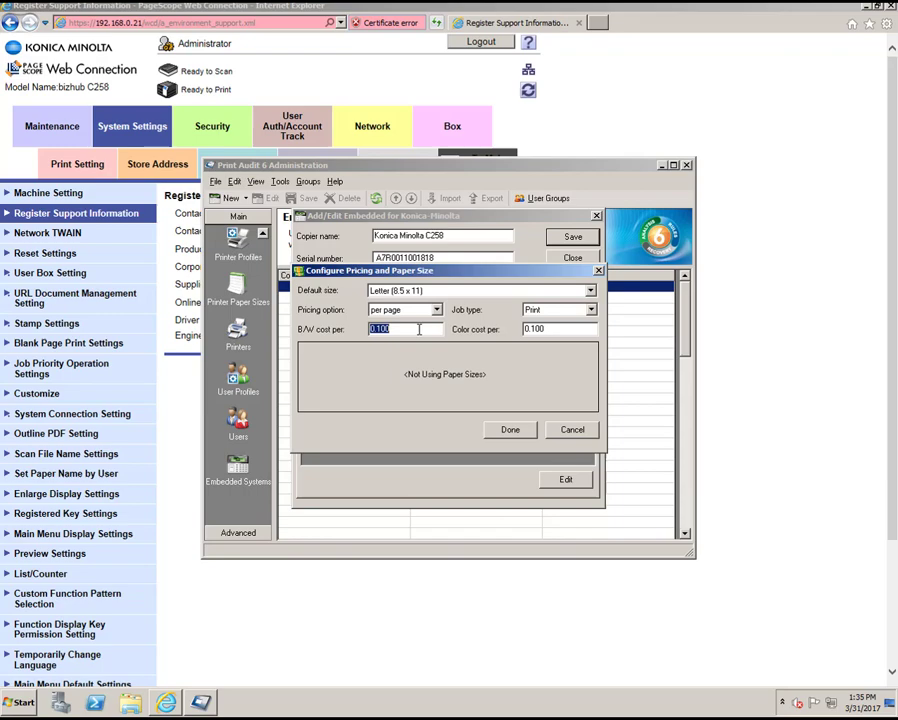
pyautogui.write('0.020')
pyautogui.doubleClick(545, 329)
pyautogui.press('BackSpace')
pyautogui.write('.04')
pyautogui.click(511, 430)
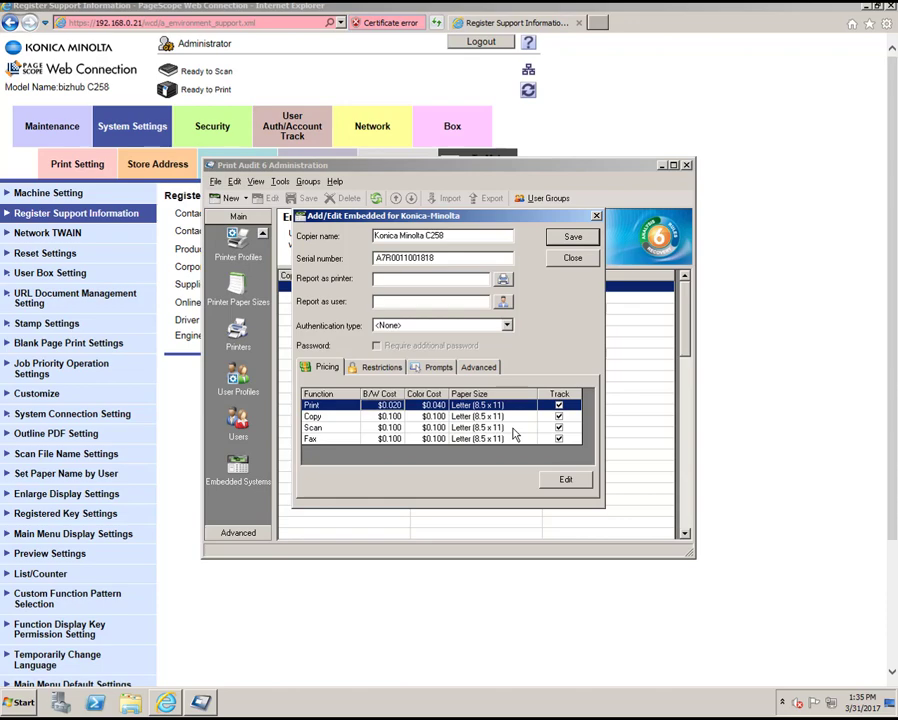
# Include the Client Code prompt on the C258 entry and save it.
pyautogui.click(437, 368)
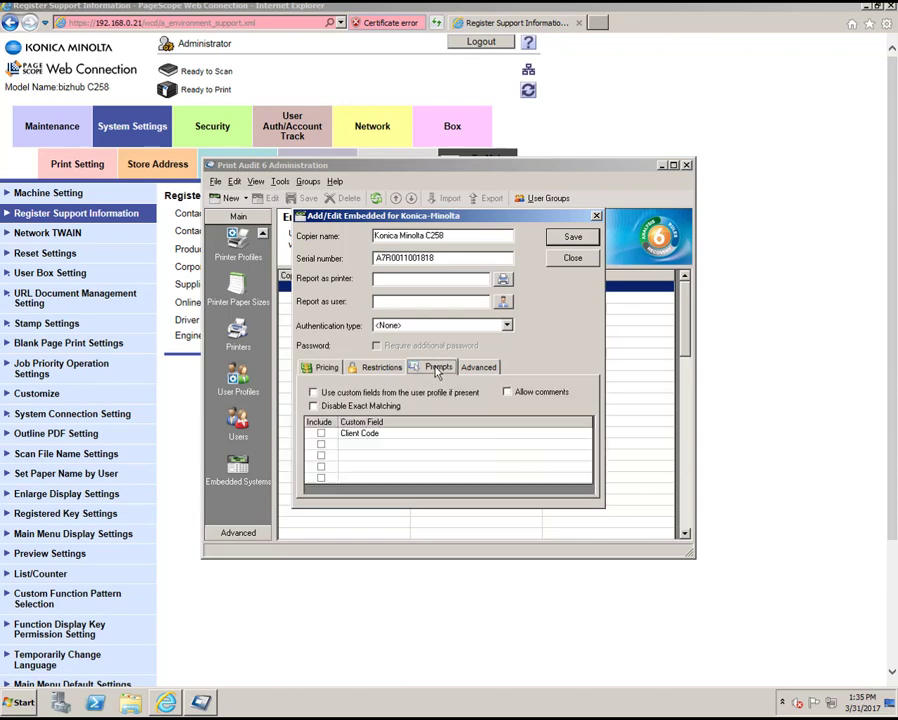
pyautogui.click(321, 434)
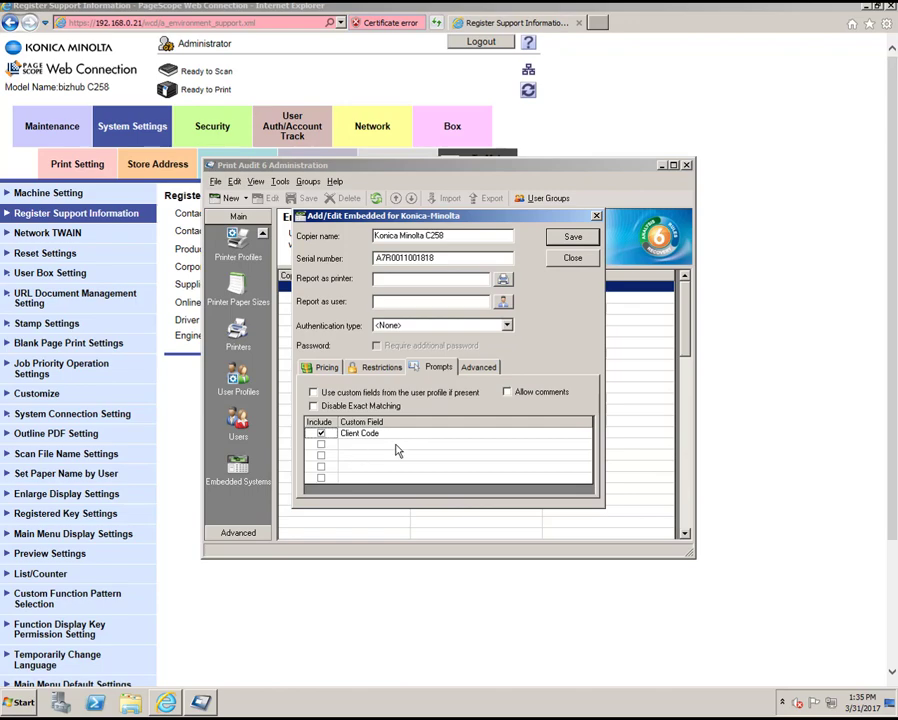
pyautogui.click(479, 367)
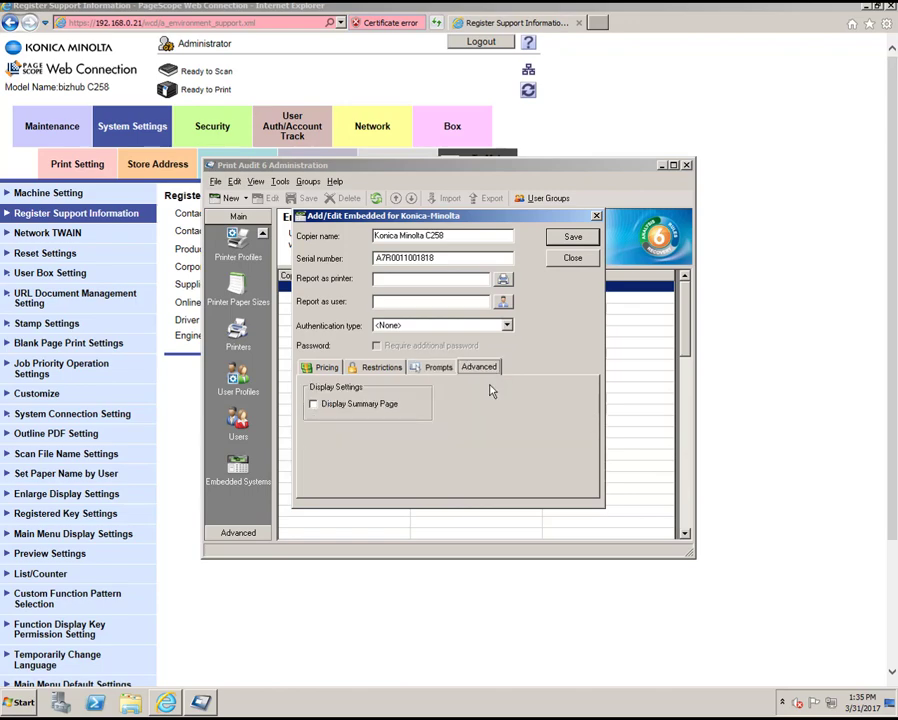
pyautogui.click(573, 238)
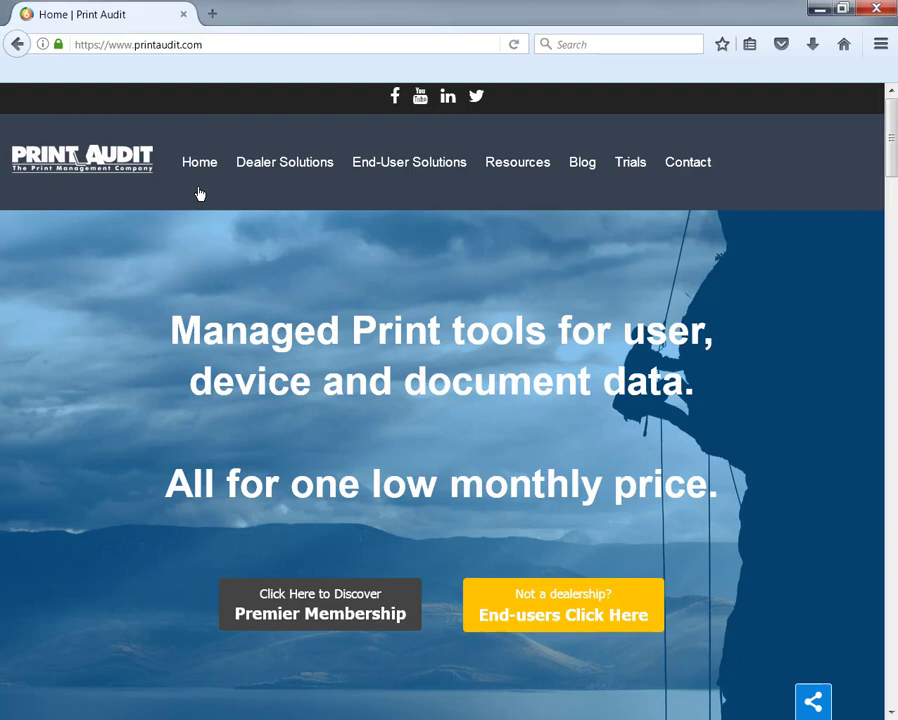
pyautogui.click(220, 48)
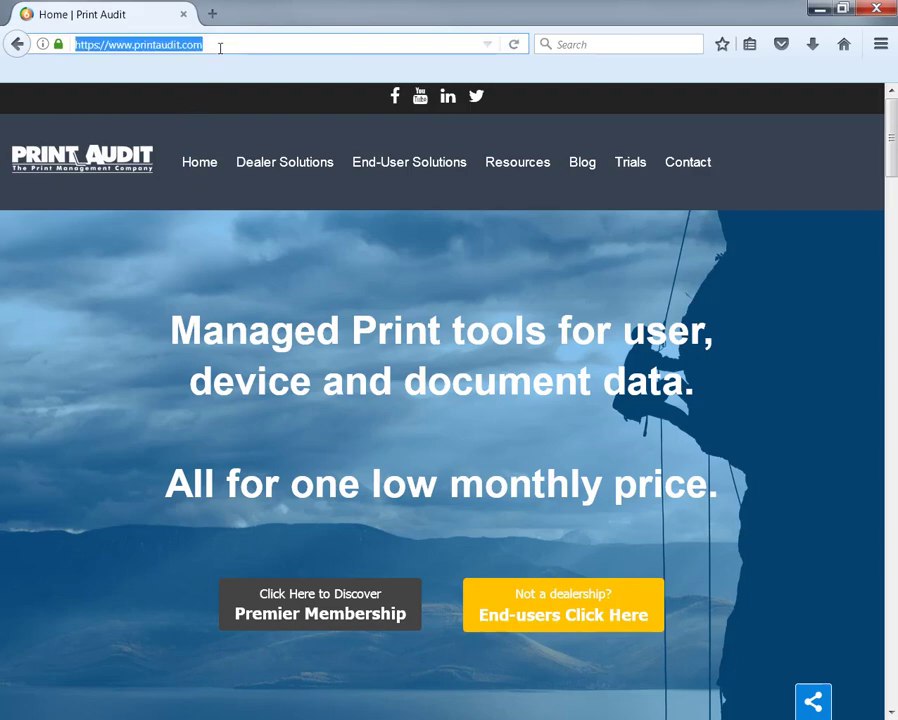
pyautogui.write('http:')
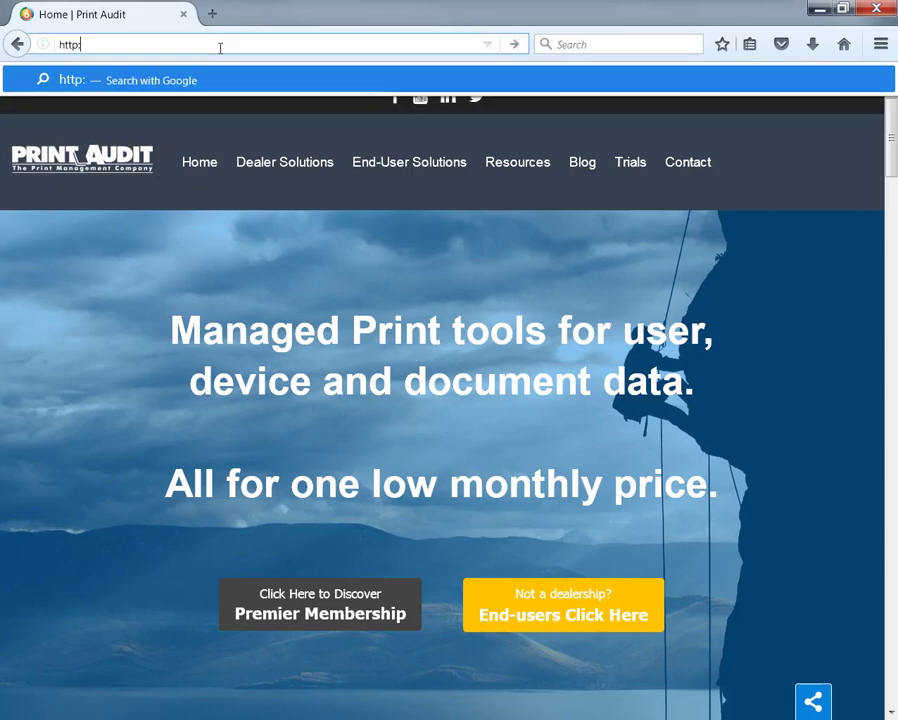
pyautogui.write('//192.168.')
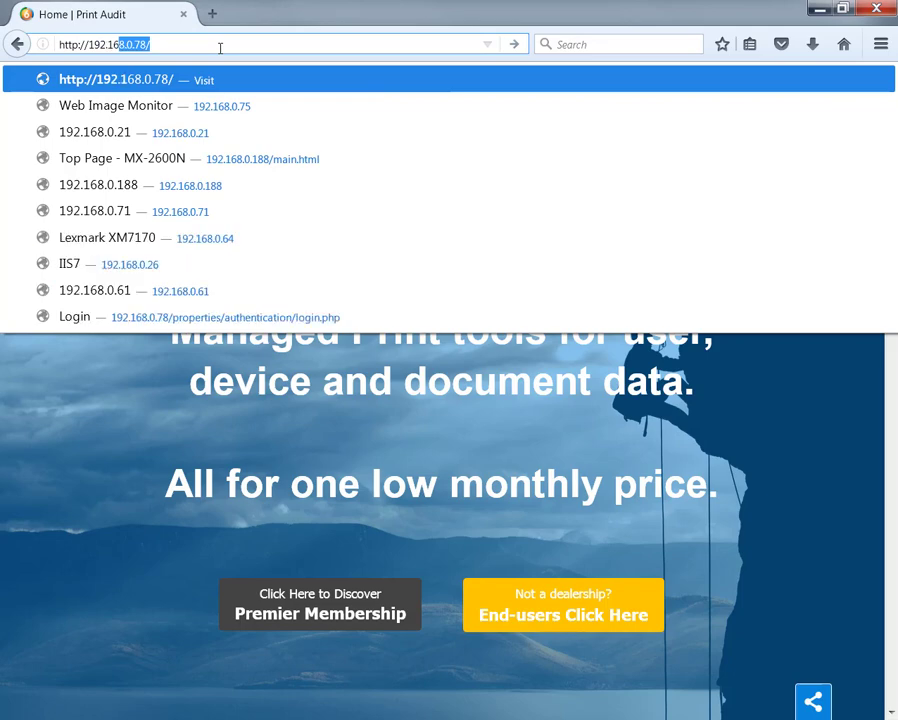
pyautogui.write('0.21')
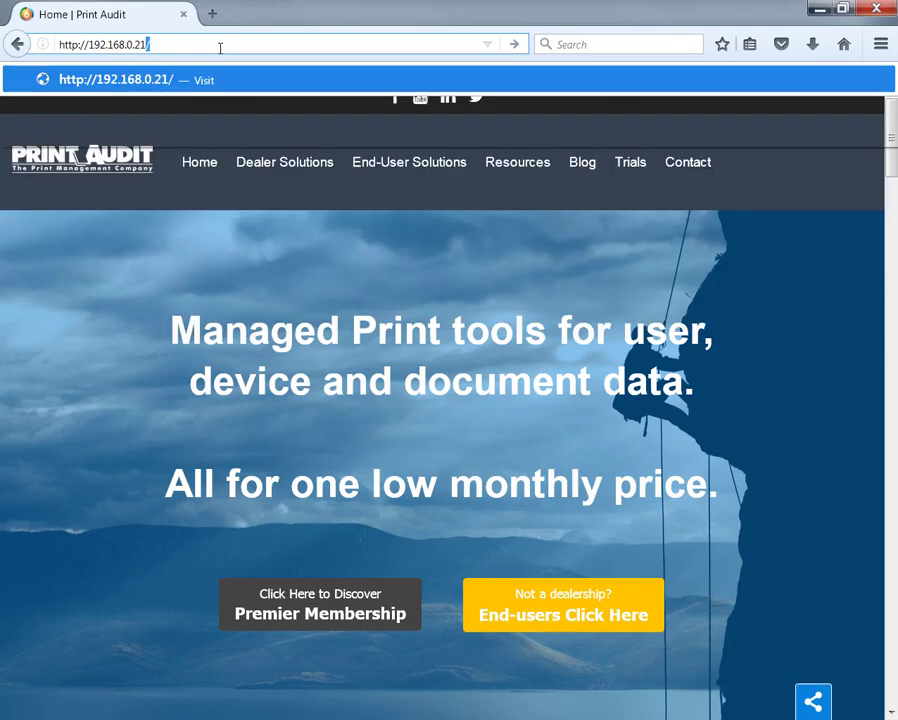
pyautogui.press('Return')
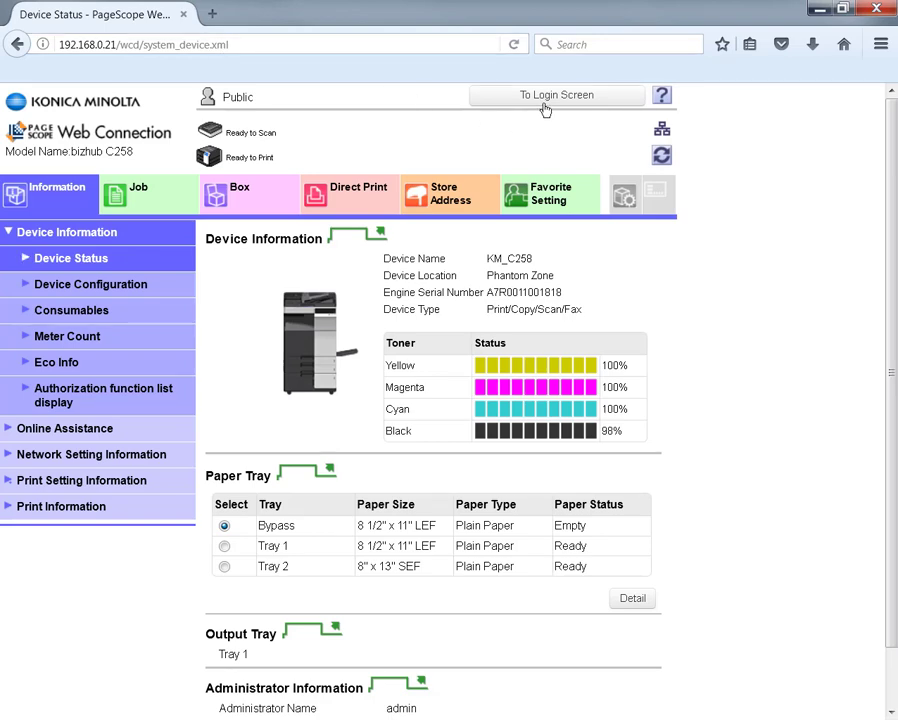
# Switch from the public session and log in as Administrator with the admin password.
pyautogui.click(544, 104)
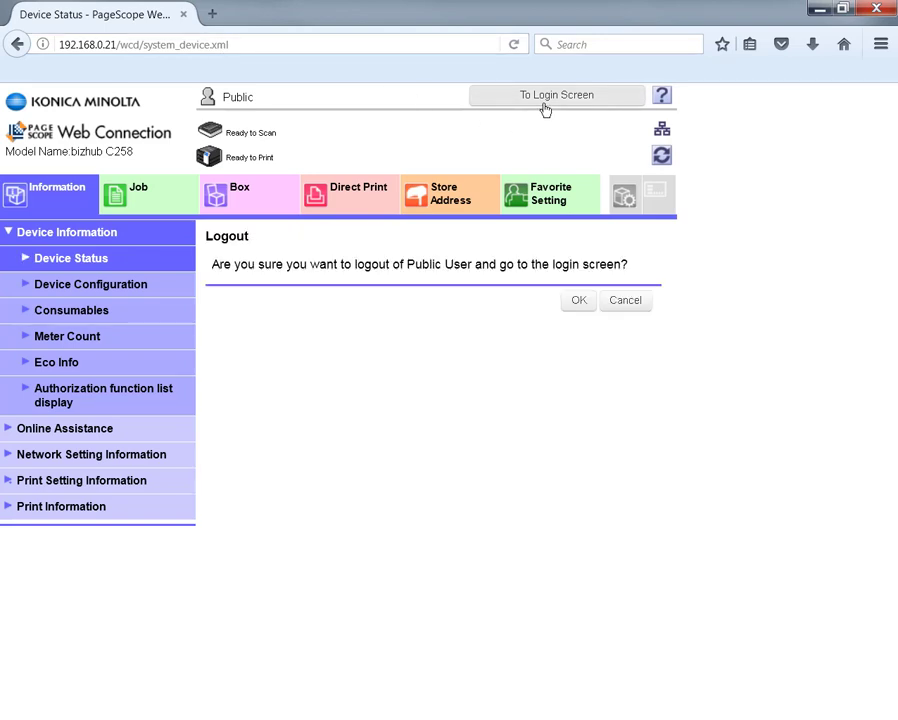
pyautogui.click(580, 302)
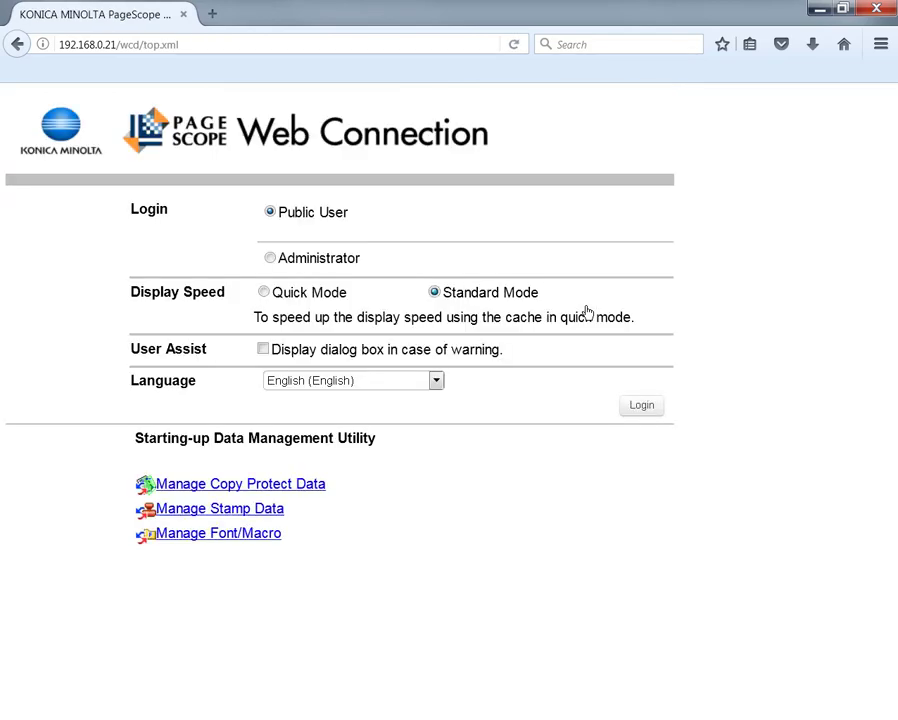
pyautogui.click(283, 261)
pyautogui.click(638, 405)
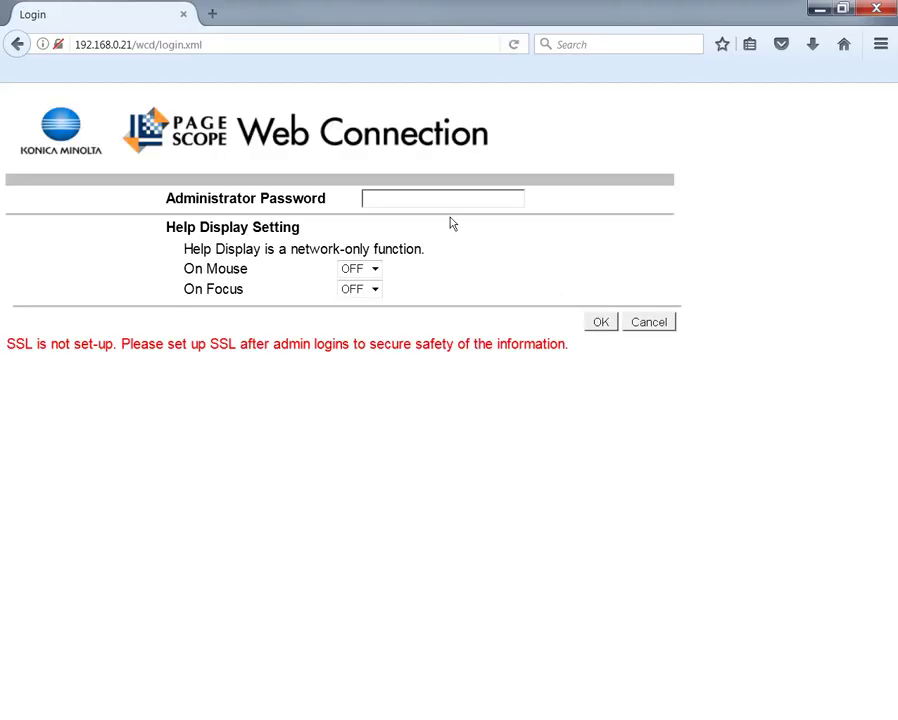
pyautogui.click(434, 197)
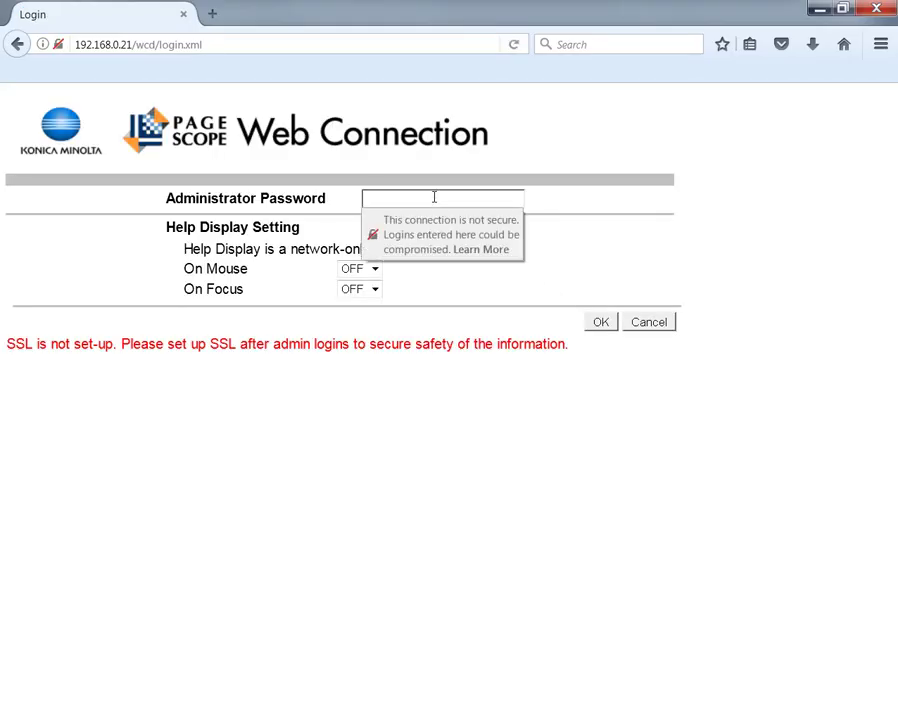
pyautogui.write('12')
pyautogui.click(602, 322)
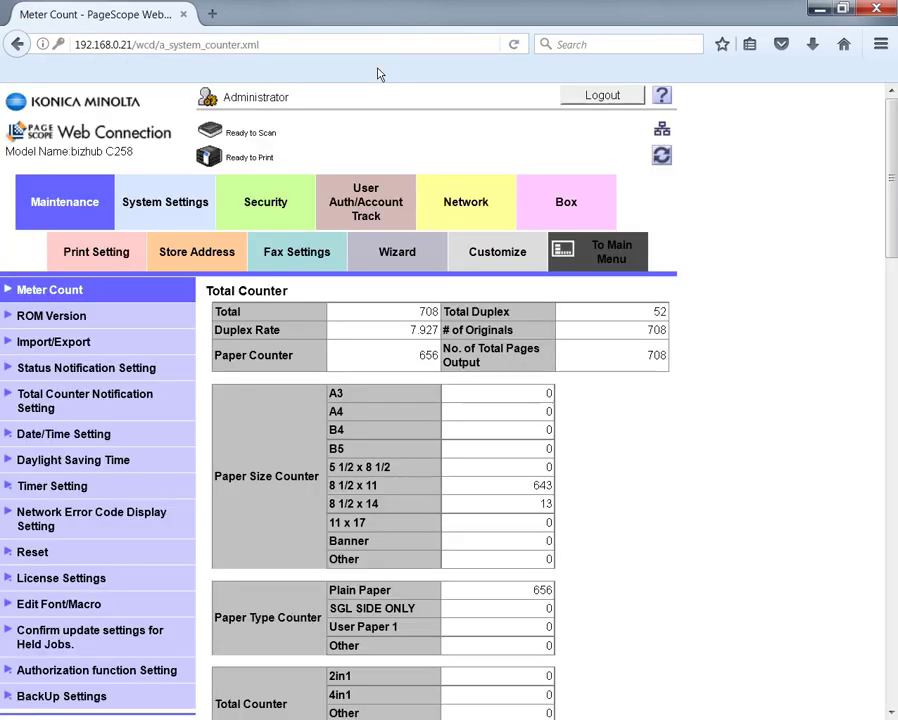
# Start creating a new self-signed device certificate in the Security settings.
pyautogui.click(376, 70)
pyautogui.click(266, 203)
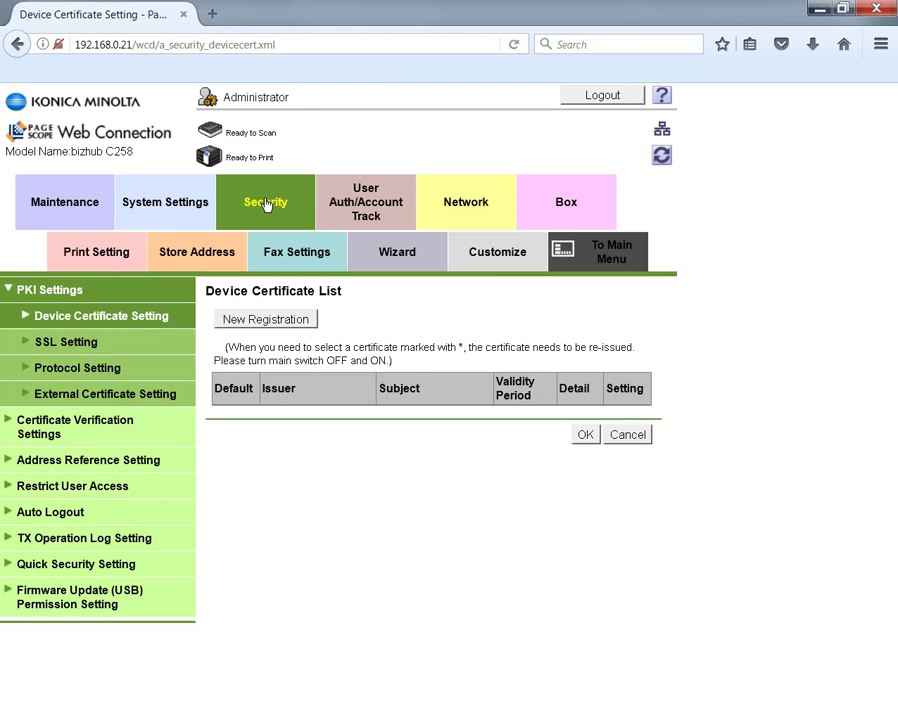
pyautogui.click(266, 320)
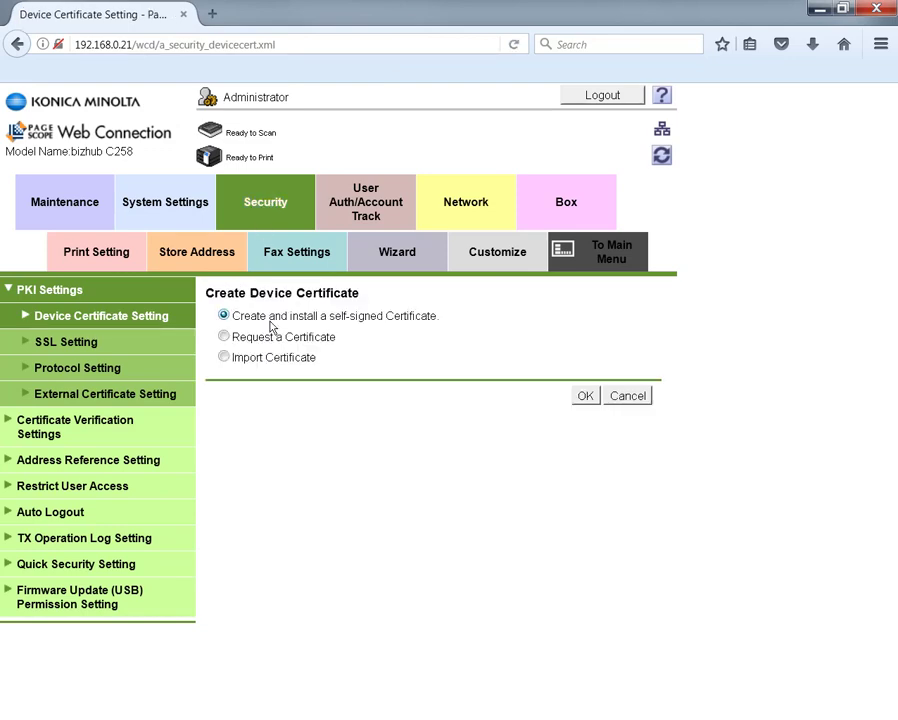
pyautogui.click(586, 397)
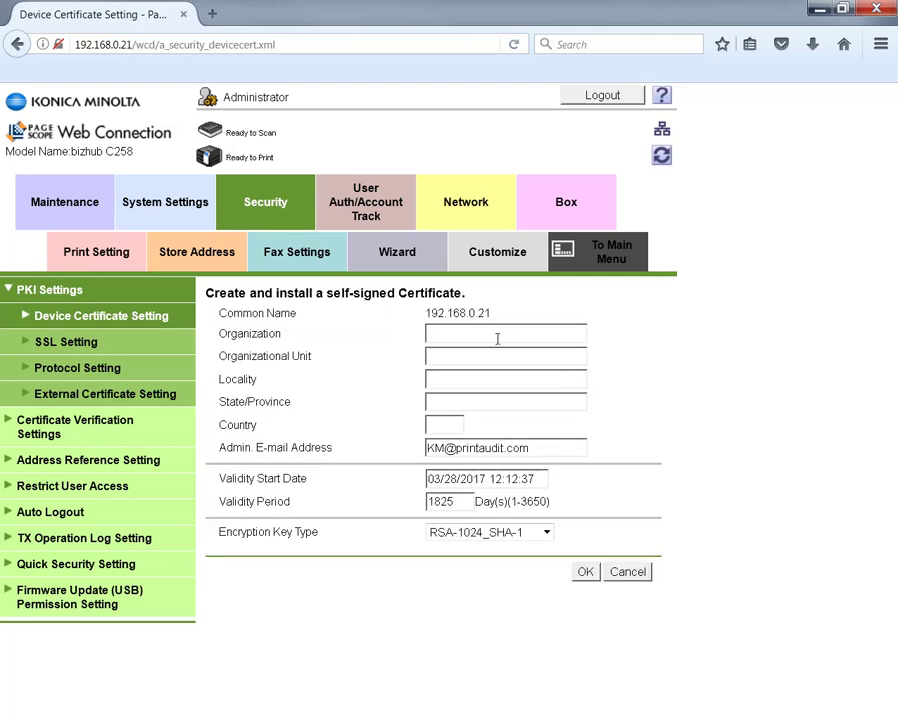
# Fill in organization and unit Printaudit, locality Calgary, state Alberta, country CA.
pyautogui.click(497, 338)
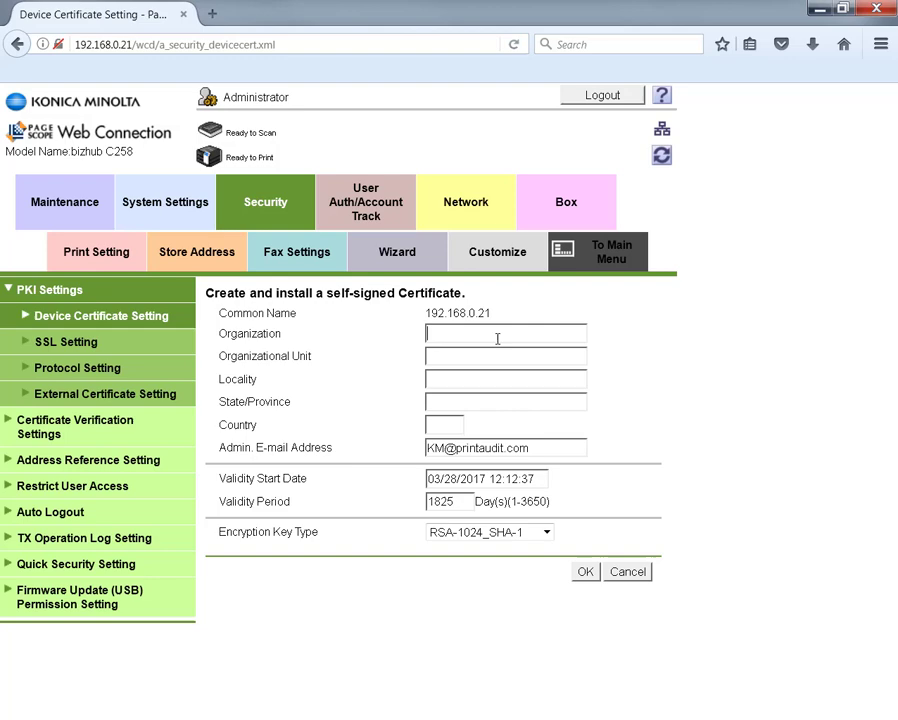
pyautogui.write('Printaudit')
pyautogui.press('Tab')
pyautogui.write('Printaudit')
pyautogui.press('Tab')
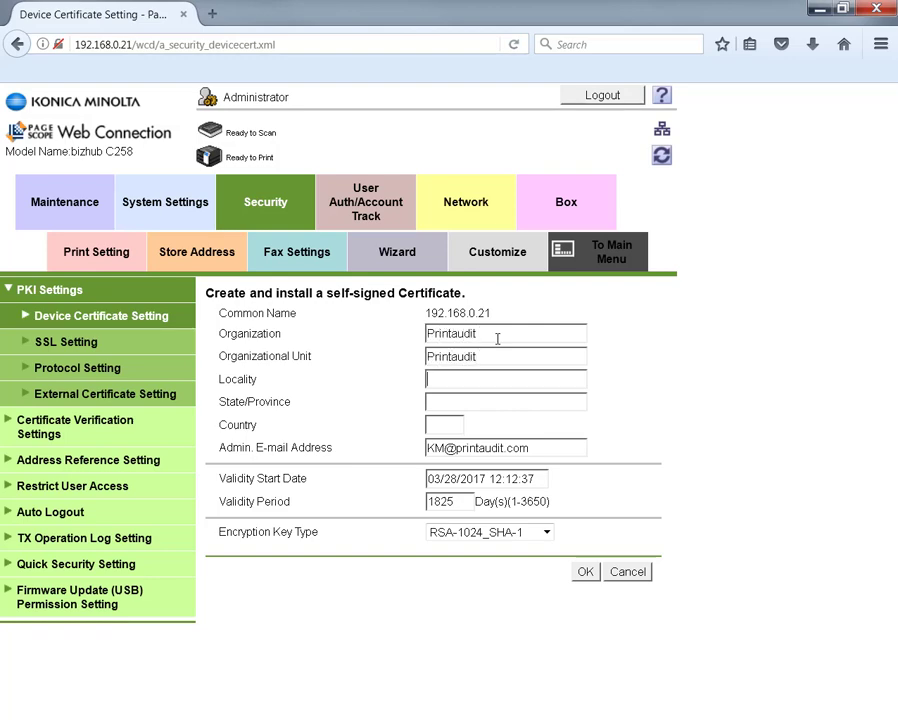
pyautogui.write('Calgary')
pyautogui.press('Tab')
pyautogui.write('Alberta')
pyautogui.press('Tab')
pyautogui.write('CA')
# Set the certificate validity period to 3650 days and install it.
pyautogui.press('Tab')
pyautogui.press('Tab')
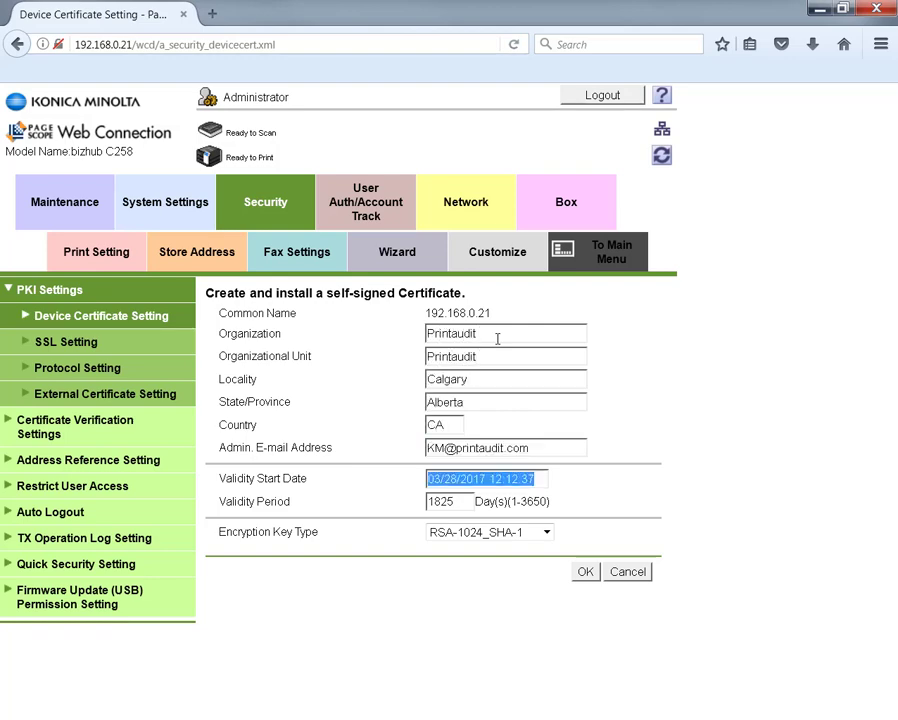
pyautogui.press('Tab')
pyautogui.write('36')
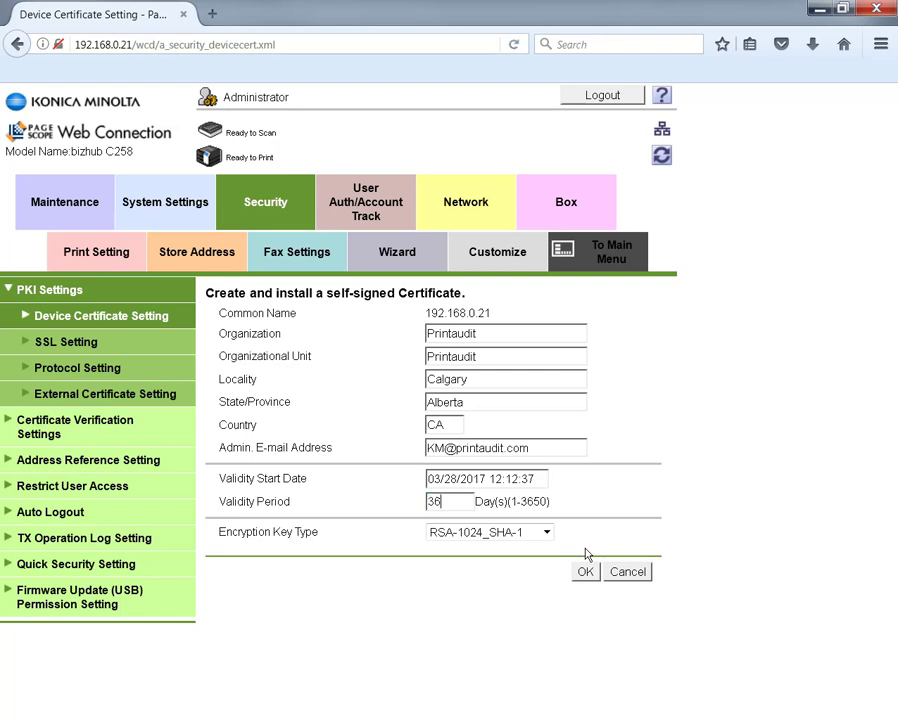
pyautogui.write('50')
pyautogui.click(592, 573)
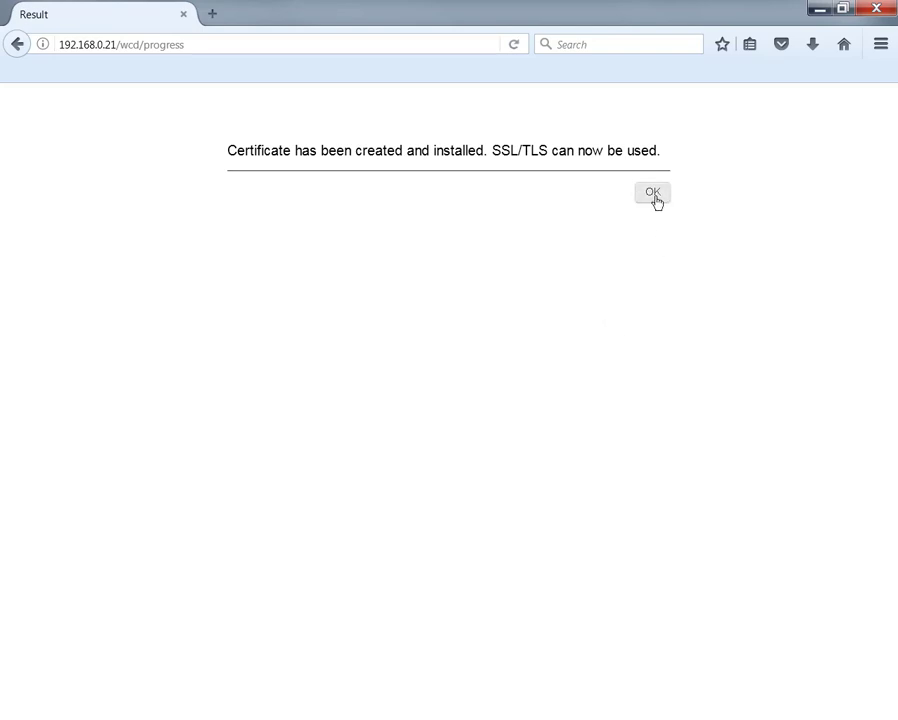
pyautogui.click(655, 196)
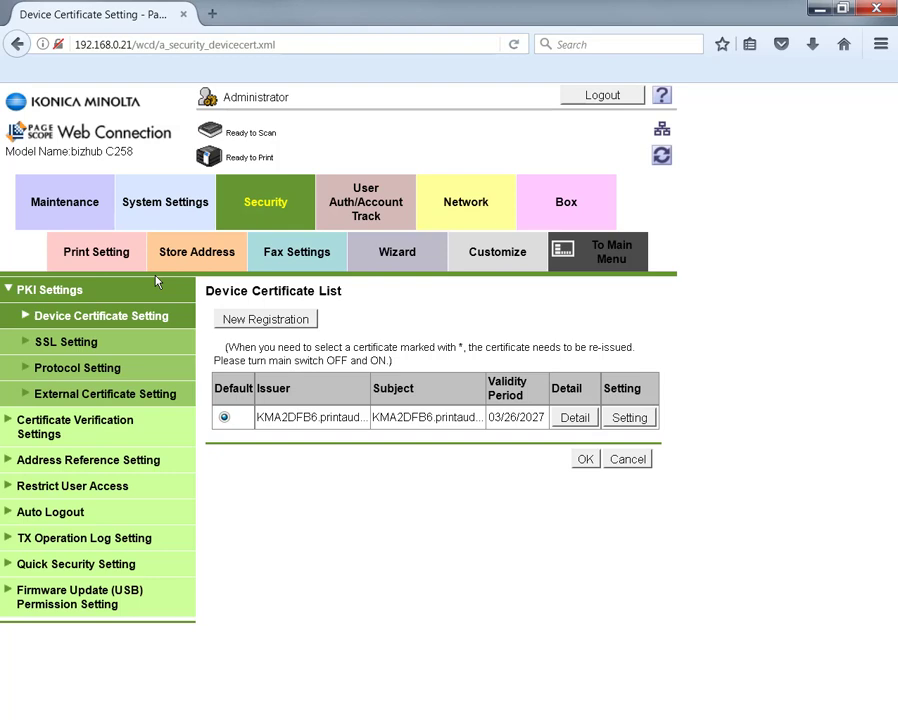
# Set SSL Setting's Mode using SSL/TLS to Admin. Mode and User Mode and apply.
pyautogui.click(56, 343)
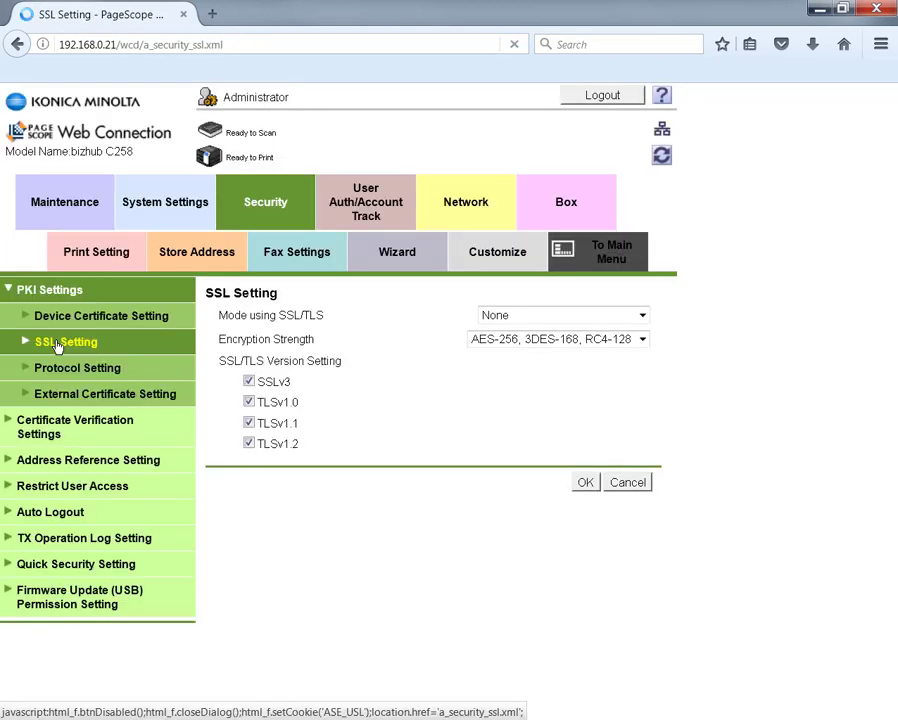
pyautogui.click(530, 317)
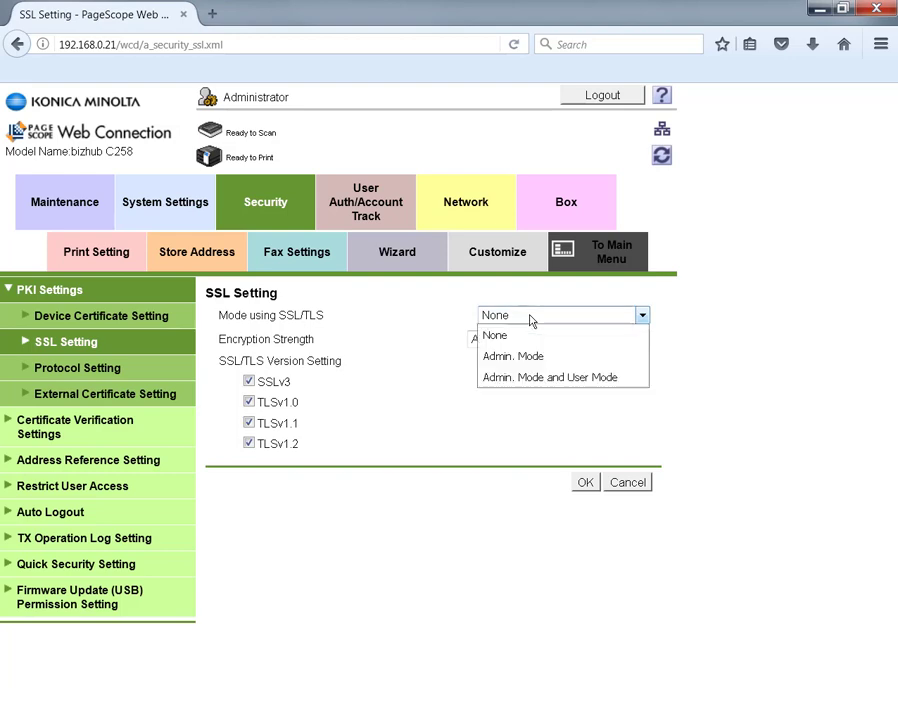
pyautogui.click(547, 378)
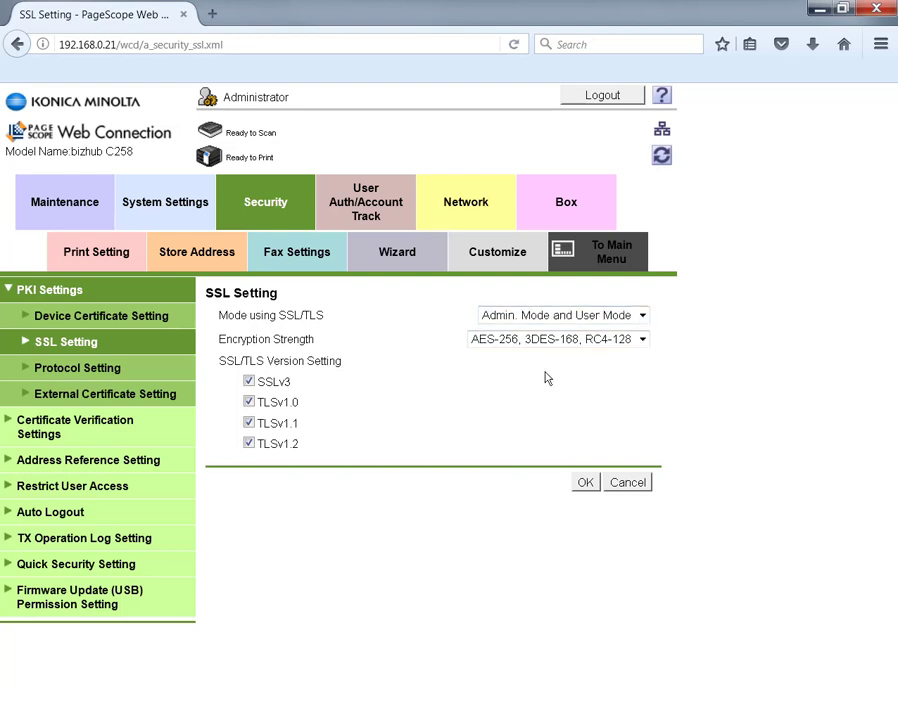
pyautogui.click(584, 481)
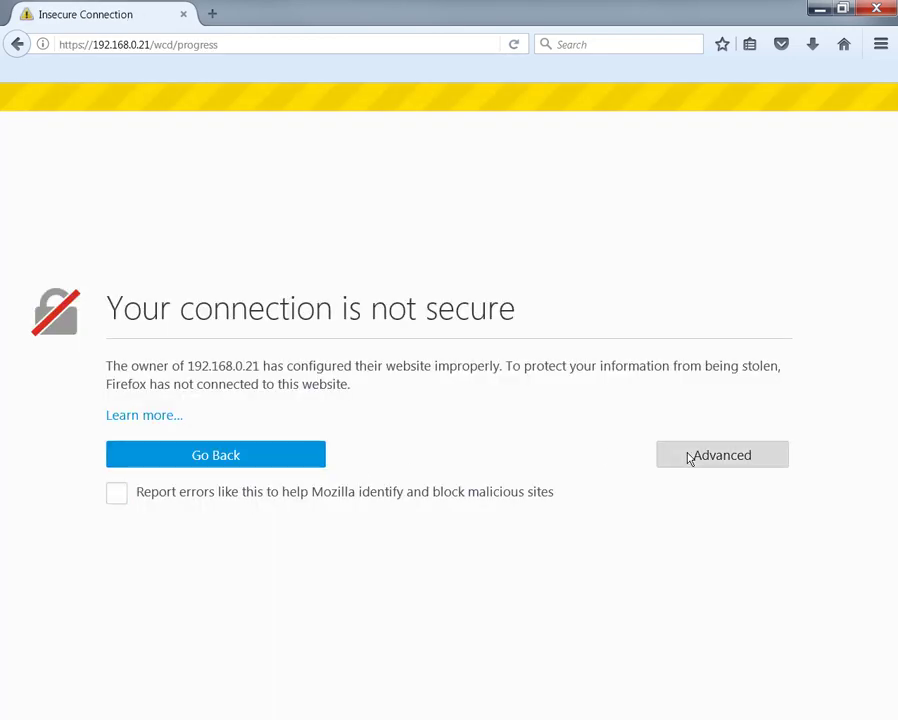
# Permanently store a Firefox security exception for the copier's certificate.
pyautogui.click(686, 456)
pyautogui.scroll(-1, 440, 492)
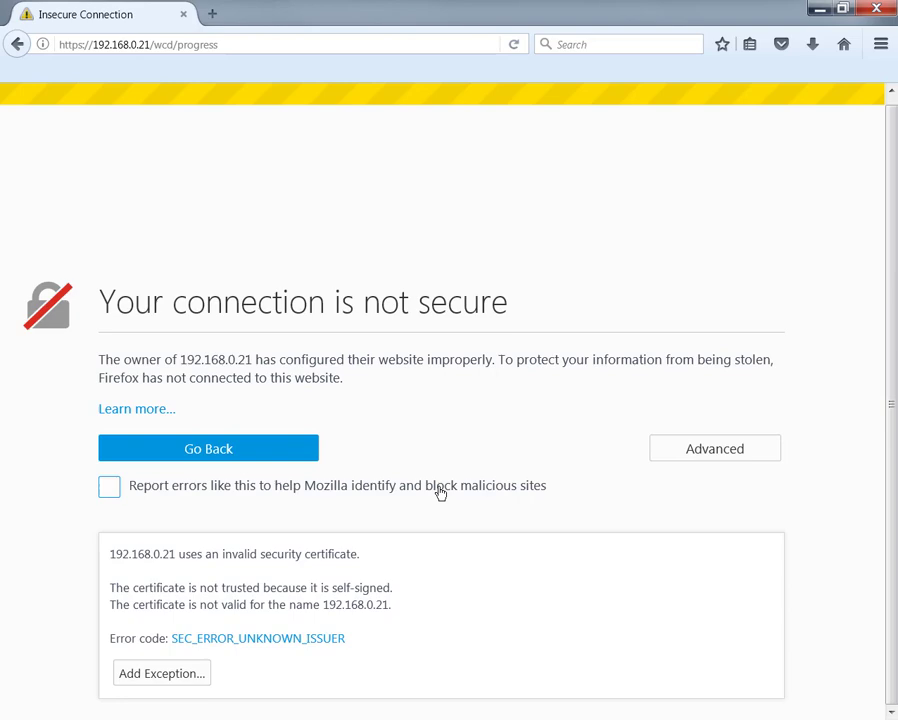
pyautogui.click(182, 679)
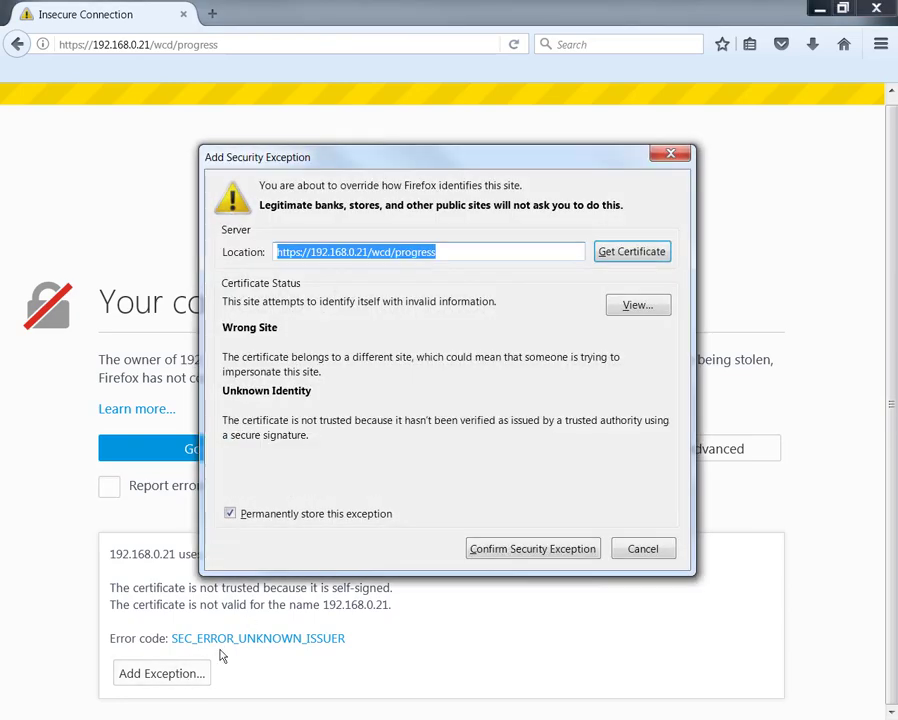
pyautogui.click(514, 552)
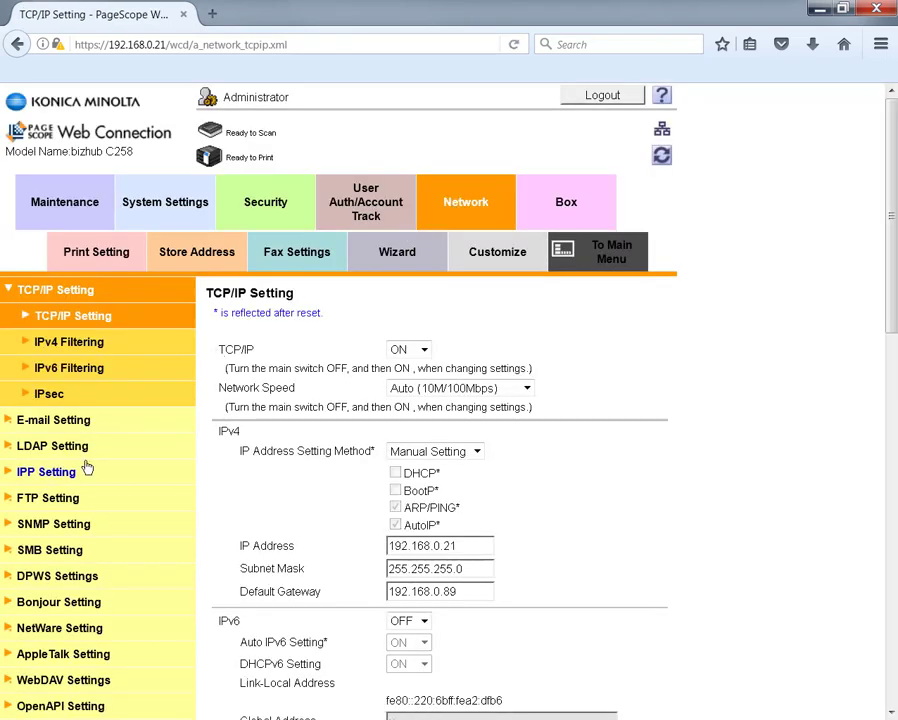
# Enable Use SSL/TLS and TCP Socket (ASCII Mode) in TCP Socket Setting and apply.
pyautogui.scroll(-3, 86, 466)
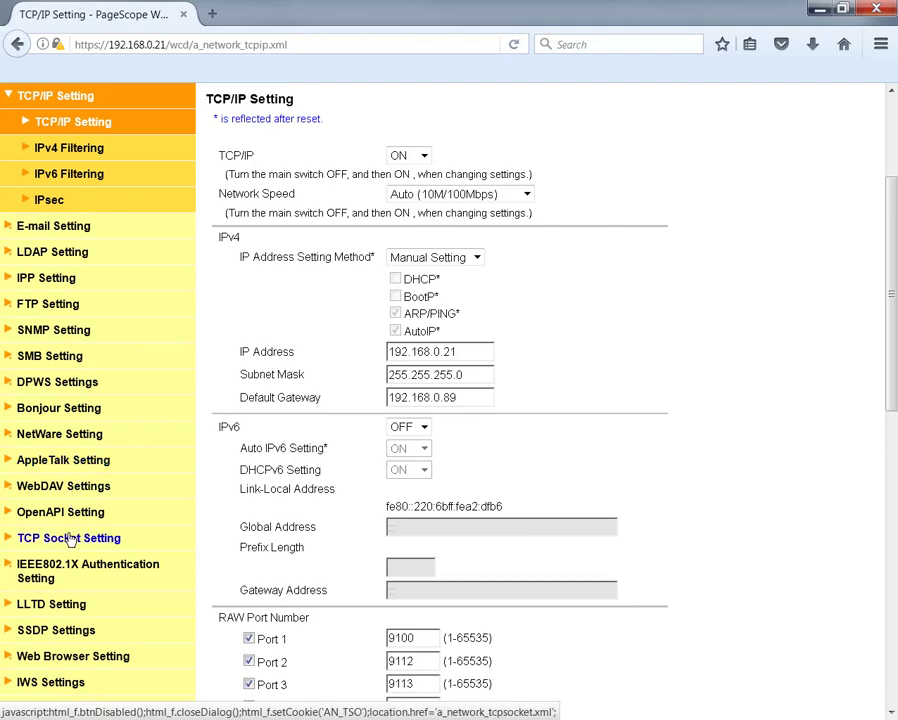
pyautogui.click(71, 539)
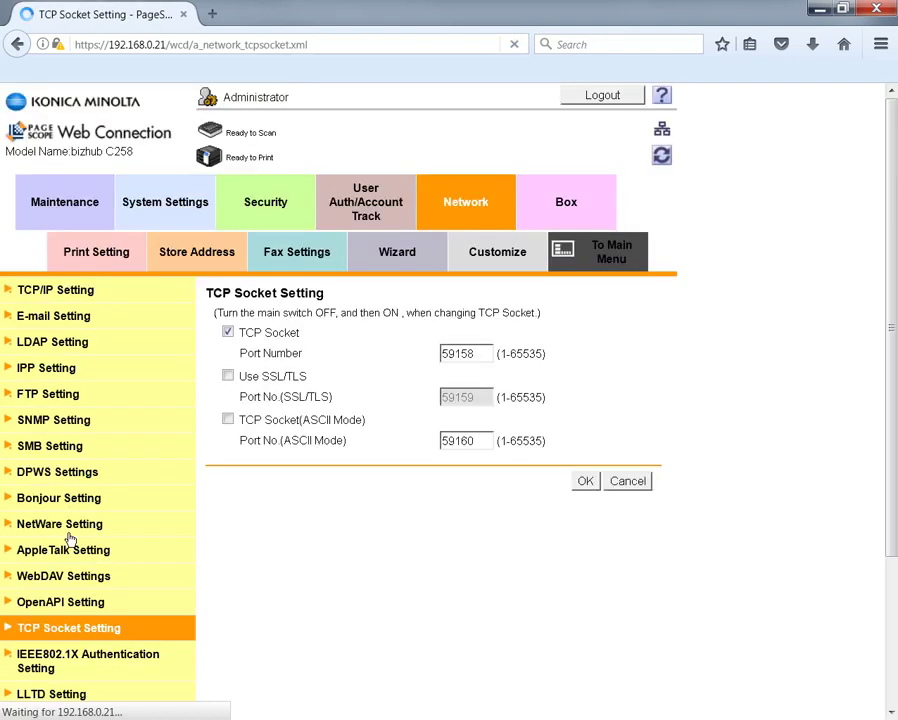
pyautogui.click(227, 378)
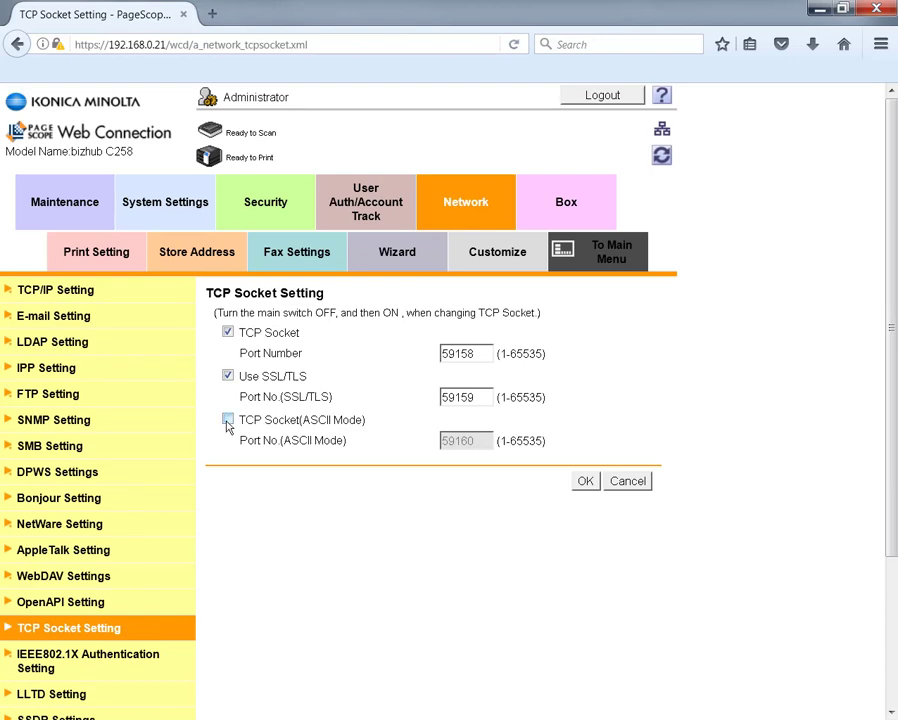
pyautogui.click(228, 421)
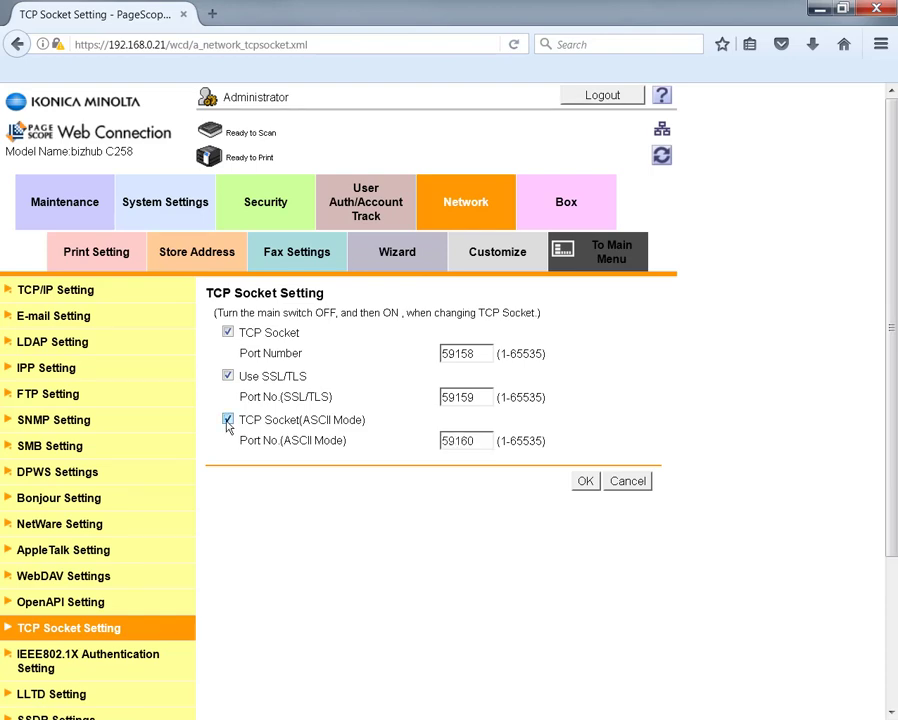
pyautogui.click(584, 482)
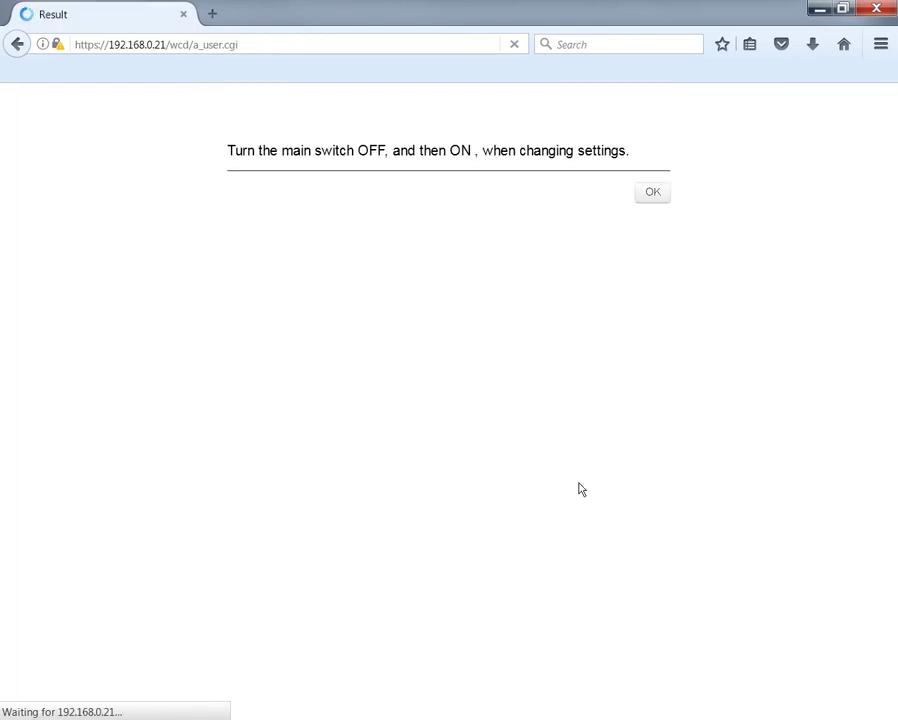
# Acknowledge the restart notice and log back in with the administrator password.
pyautogui.click(656, 196)
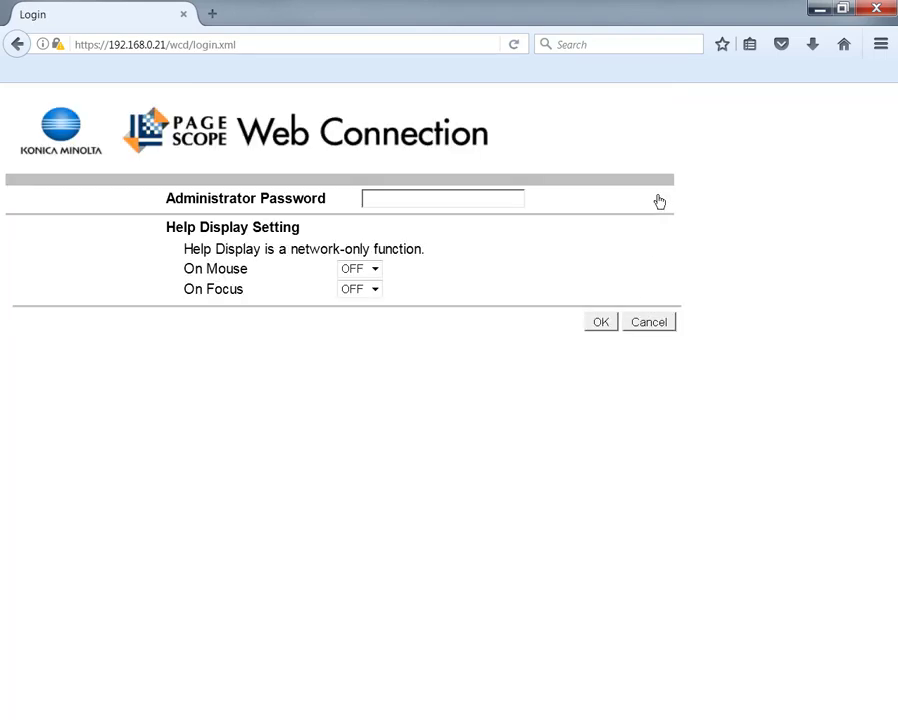
pyautogui.click(504, 196)
pyautogui.write('•••••••••')
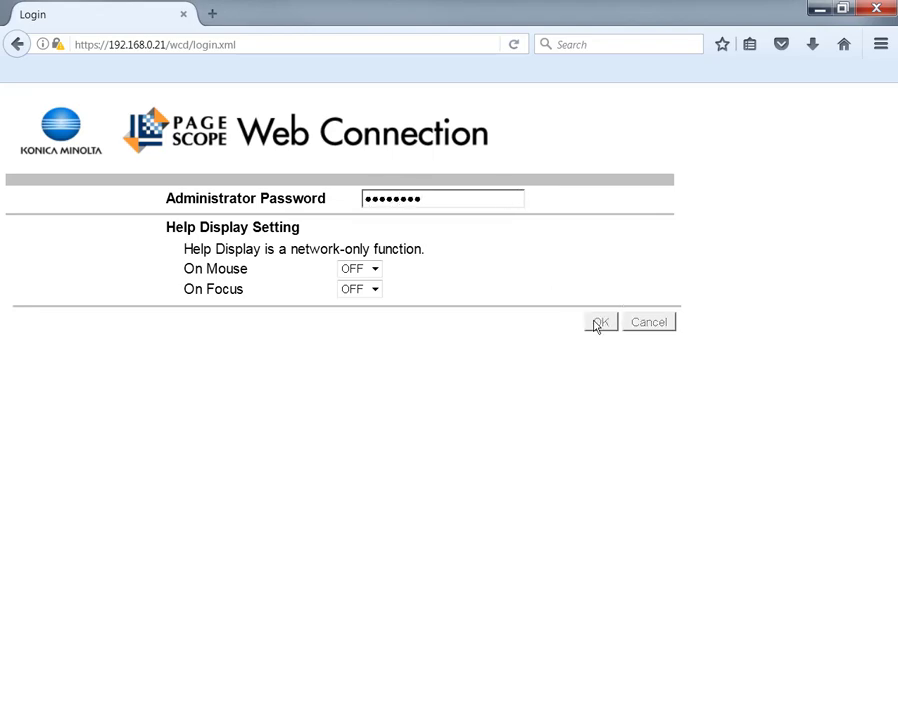
pyautogui.click(600, 322)
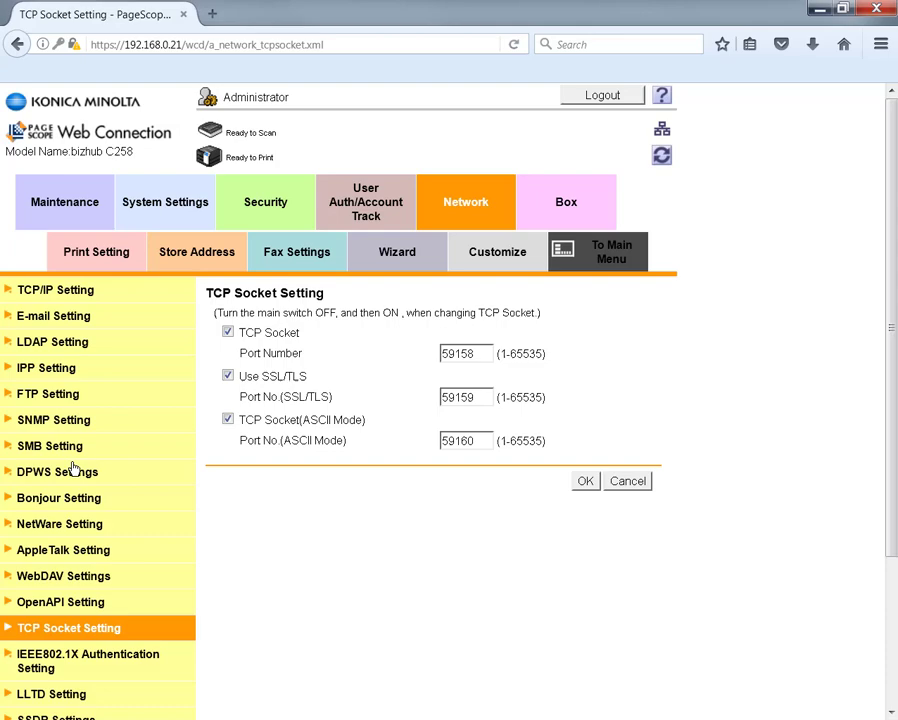
# Set OpenAPI Setting's Use SSL/TLS to SSL Only on port 50003 and save.
pyautogui.scroll(-3, 73, 467)
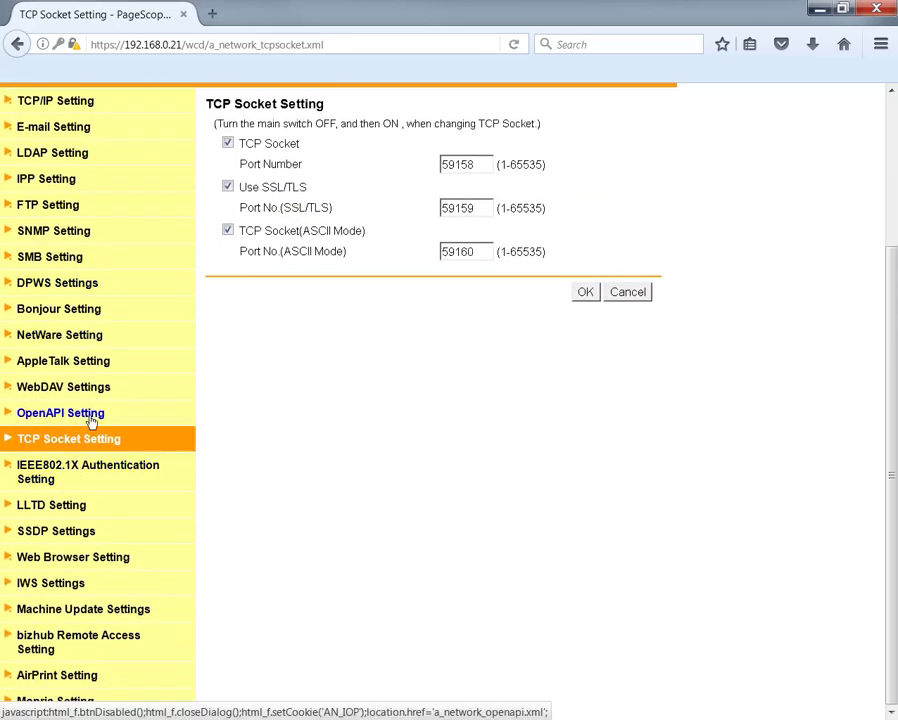
pyautogui.click(92, 422)
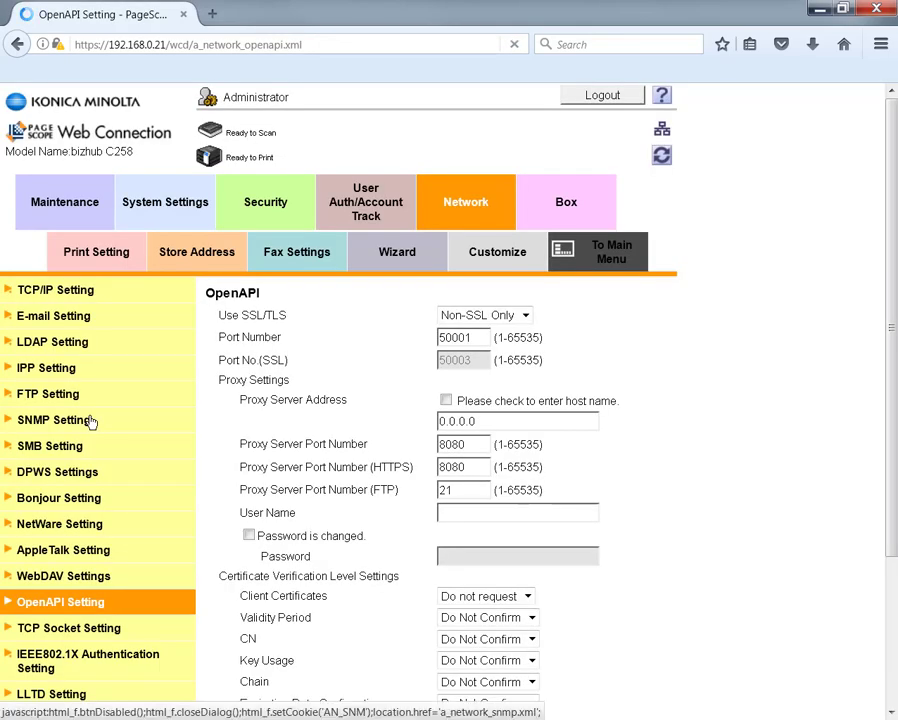
pyautogui.click(463, 316)
pyautogui.click(488, 359)
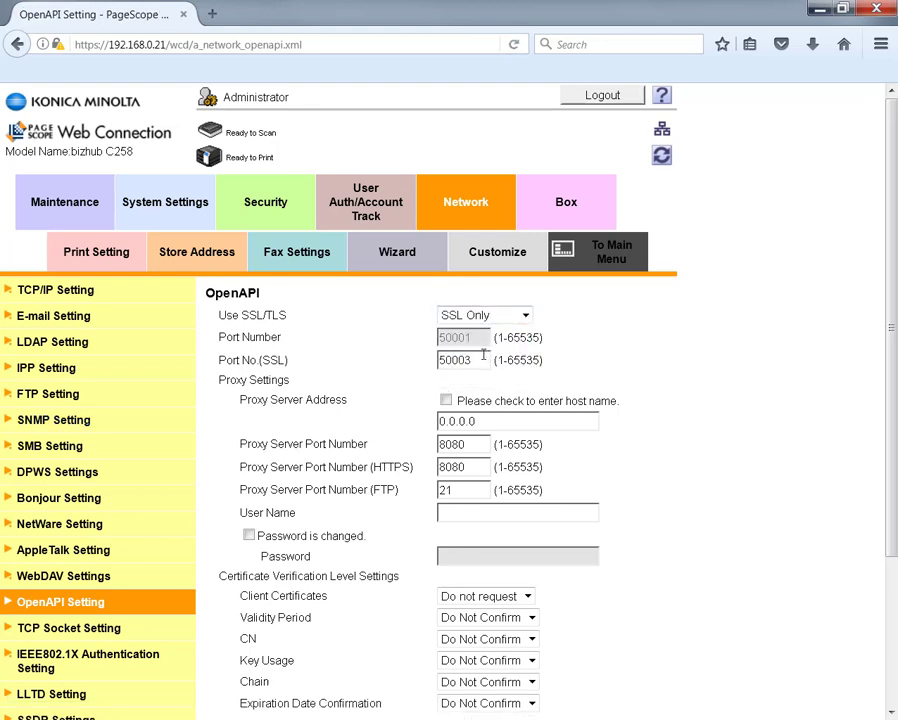
pyautogui.scroll(-3, 632, 408)
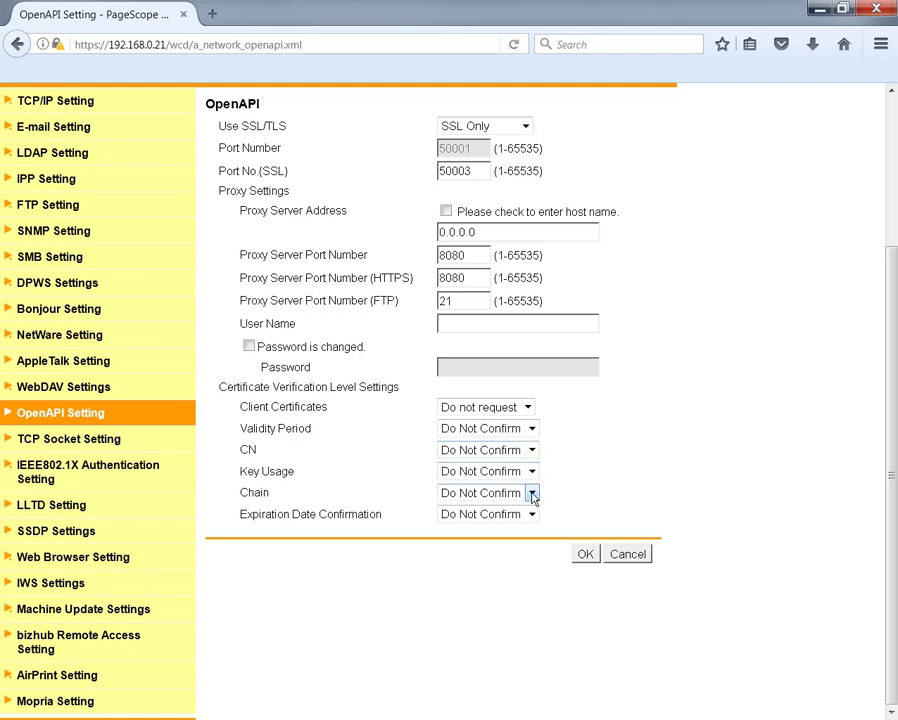
pyautogui.click(583, 555)
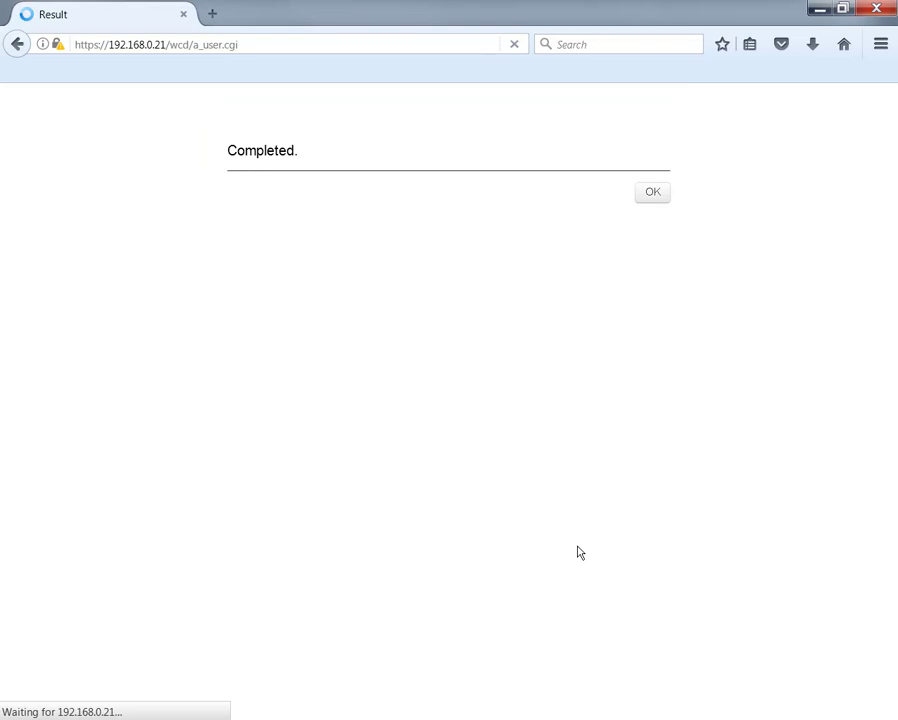
pyautogui.click(652, 196)
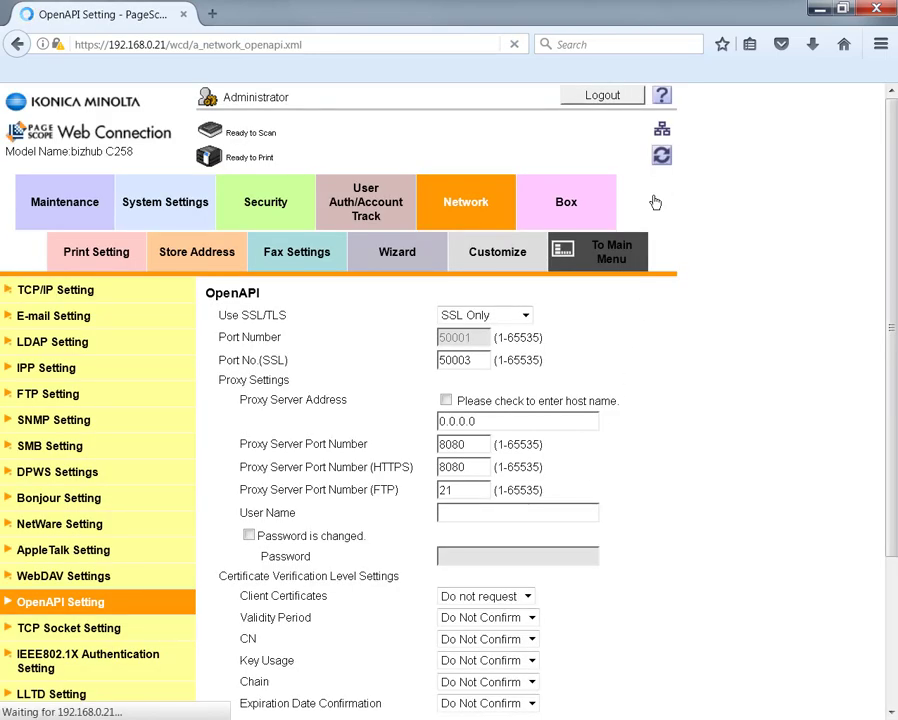
pyautogui.scroll(-3, 138, 500)
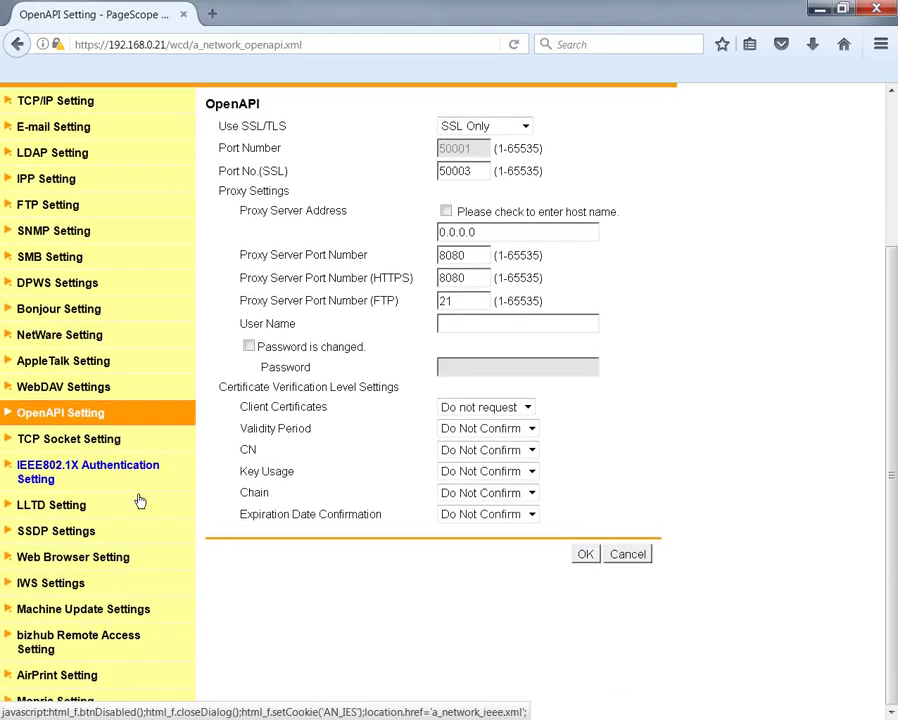
# Turn the WebDAV server ON in WebDAV Server Settings, keeping Non-SSL Only, and save.
pyautogui.click(77, 388)
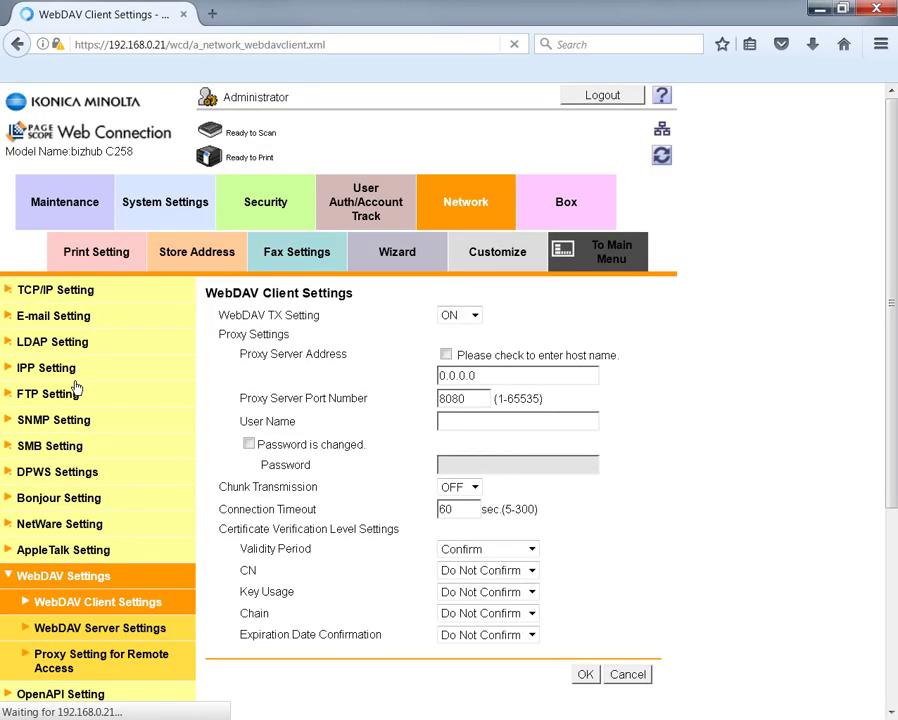
pyautogui.scroll(-3, 90, 412)
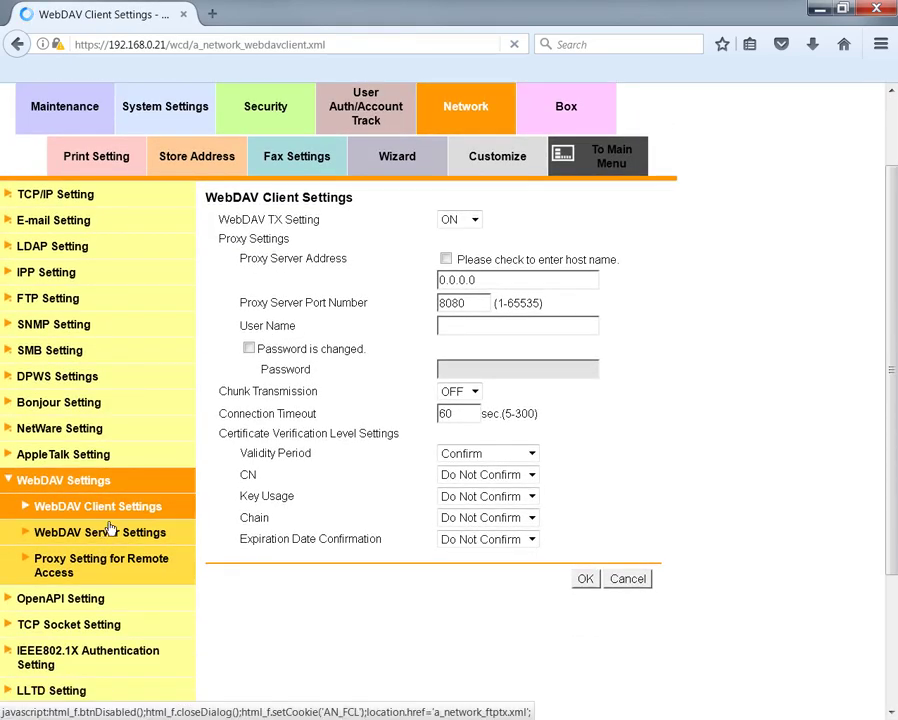
pyautogui.click(96, 528)
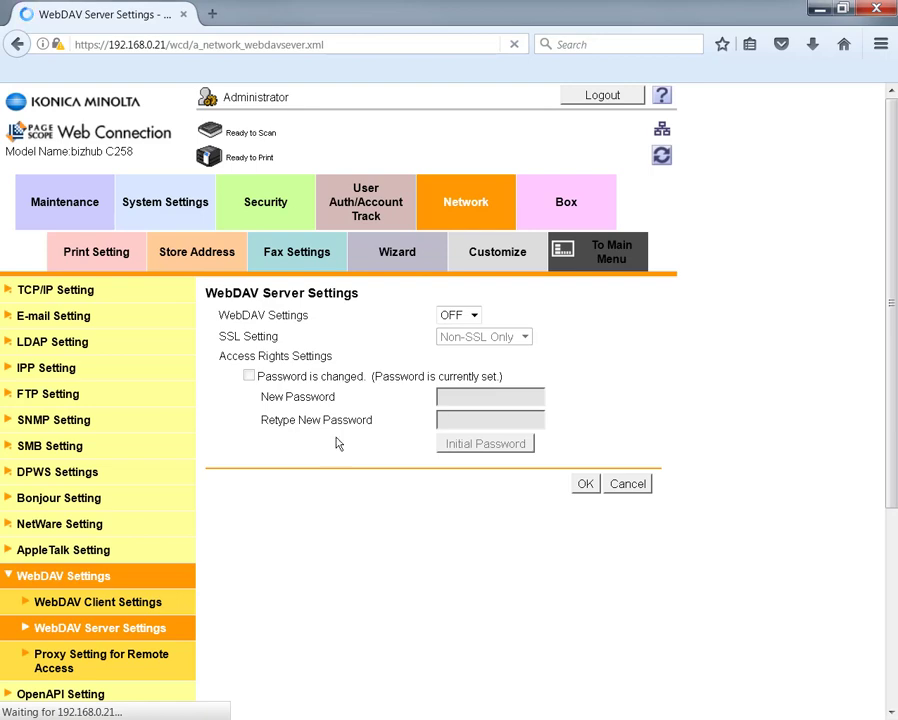
pyautogui.click(459, 319)
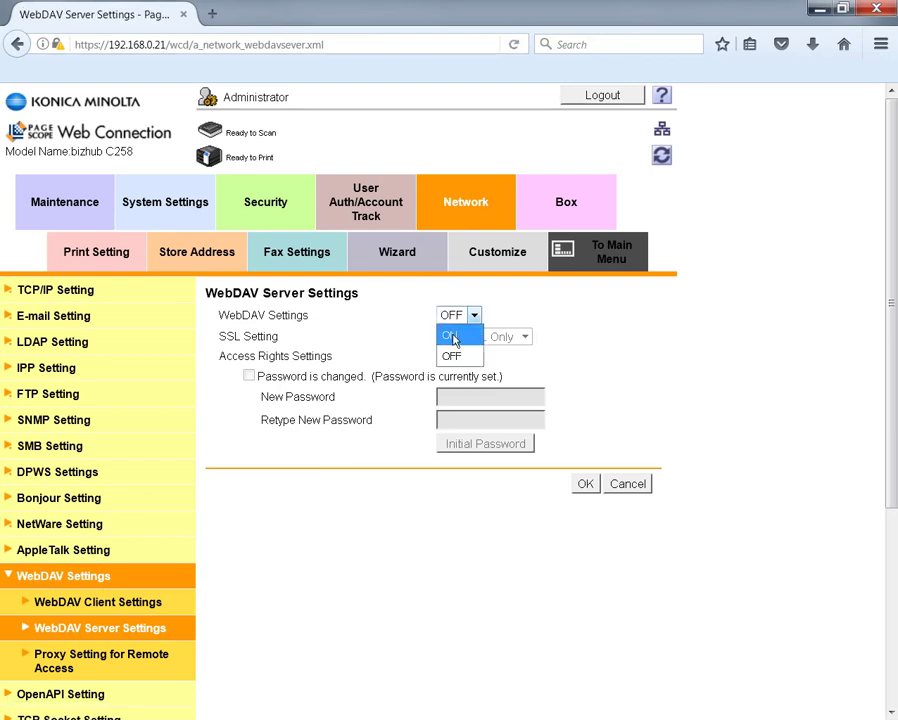
pyautogui.click(453, 338)
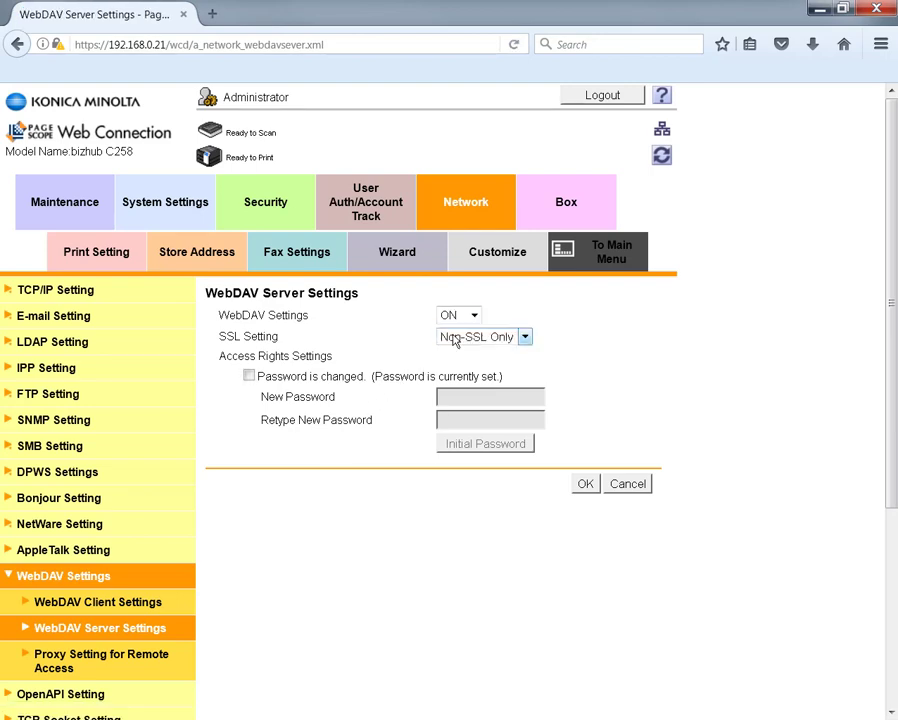
pyautogui.click(584, 485)
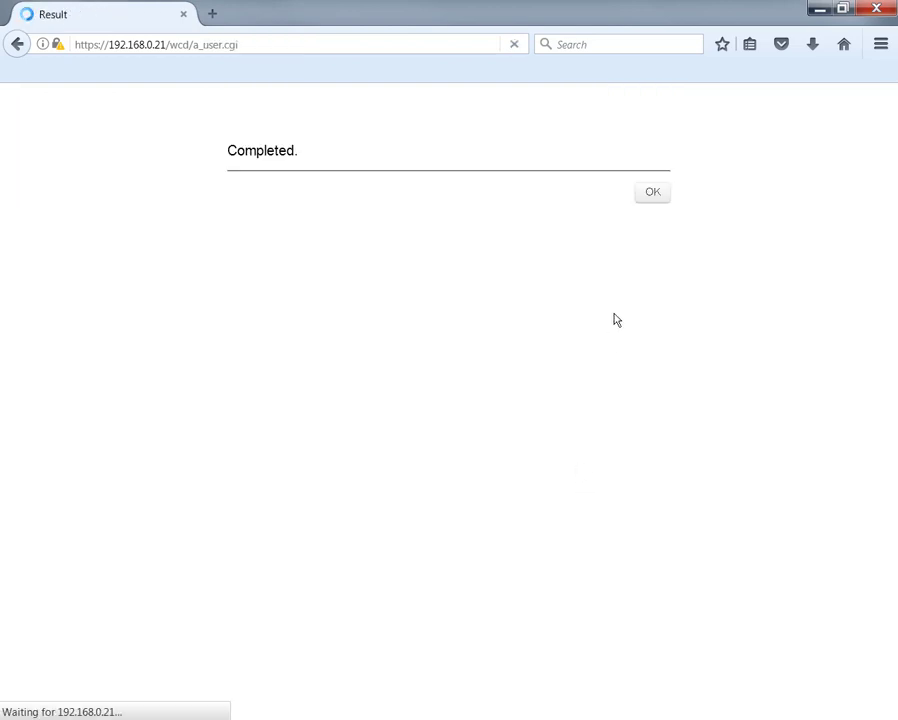
pyautogui.click(652, 196)
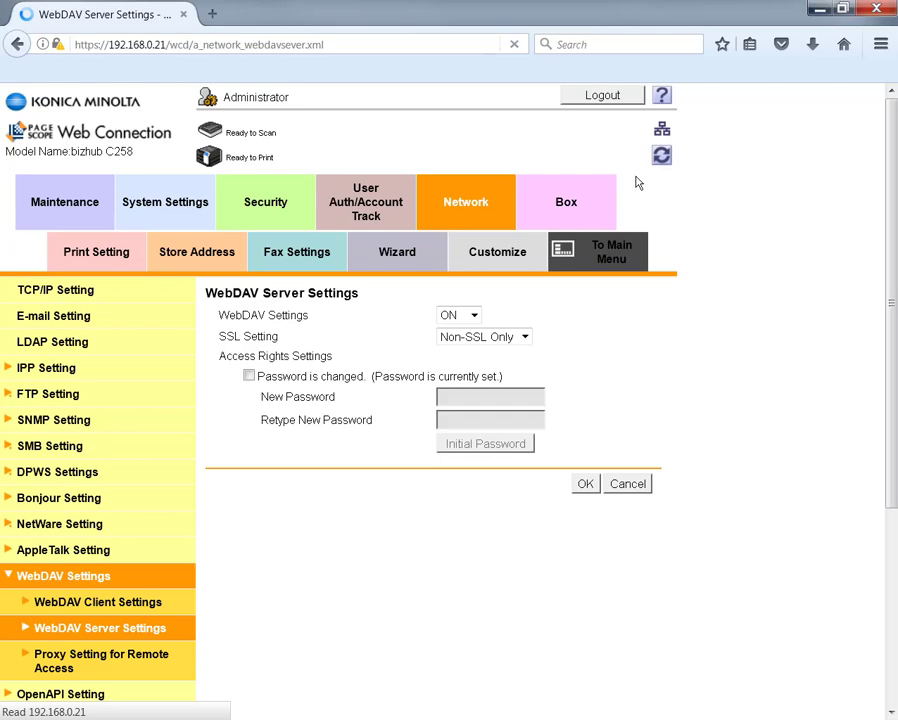
# Set Web Browser Setting to Enable and save the change.
pyautogui.scroll(-2, 122, 444)
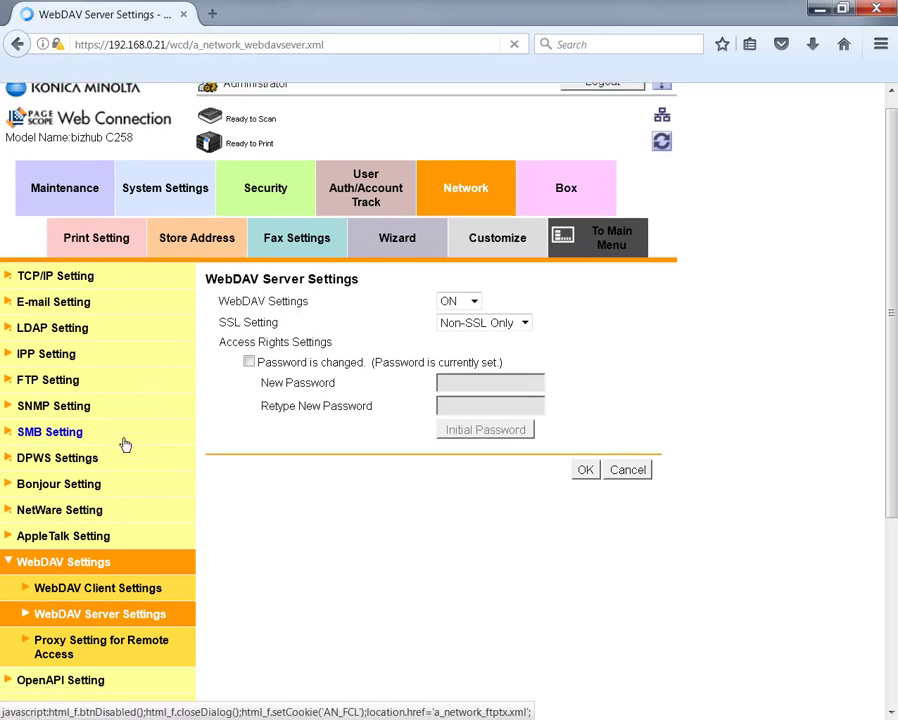
pyautogui.scroll(-2, 124, 444)
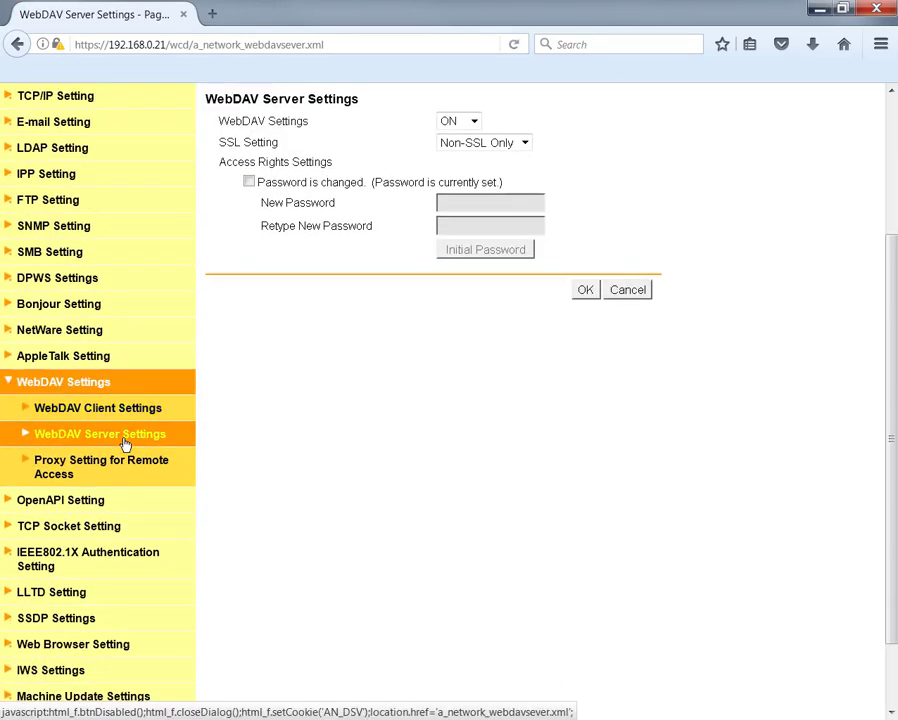
pyautogui.scroll(-2, 124, 444)
pyautogui.click(172, 565)
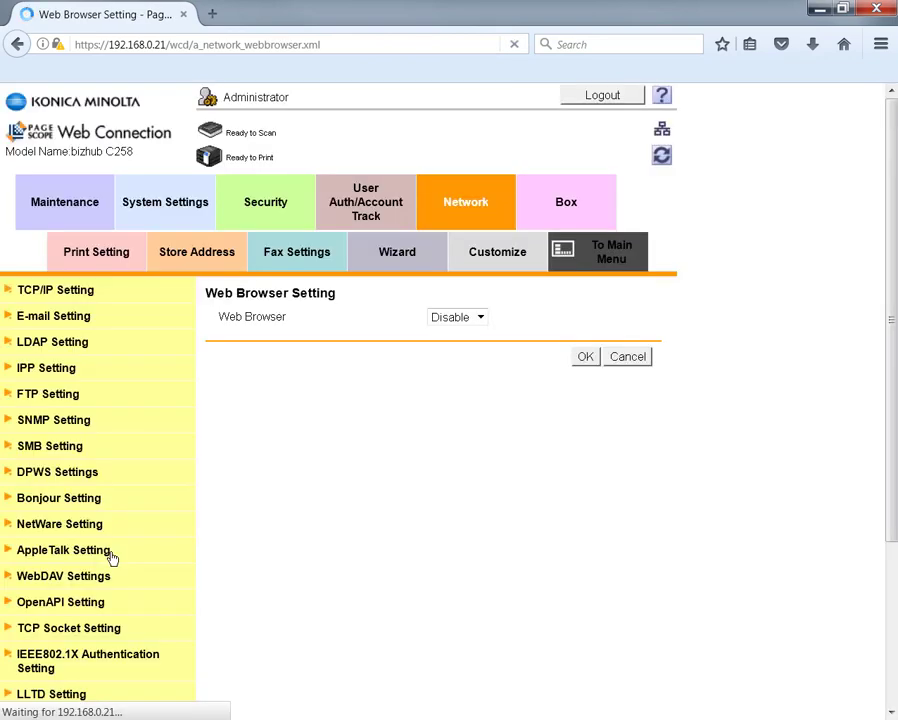
pyautogui.click(462, 318)
pyautogui.click(460, 338)
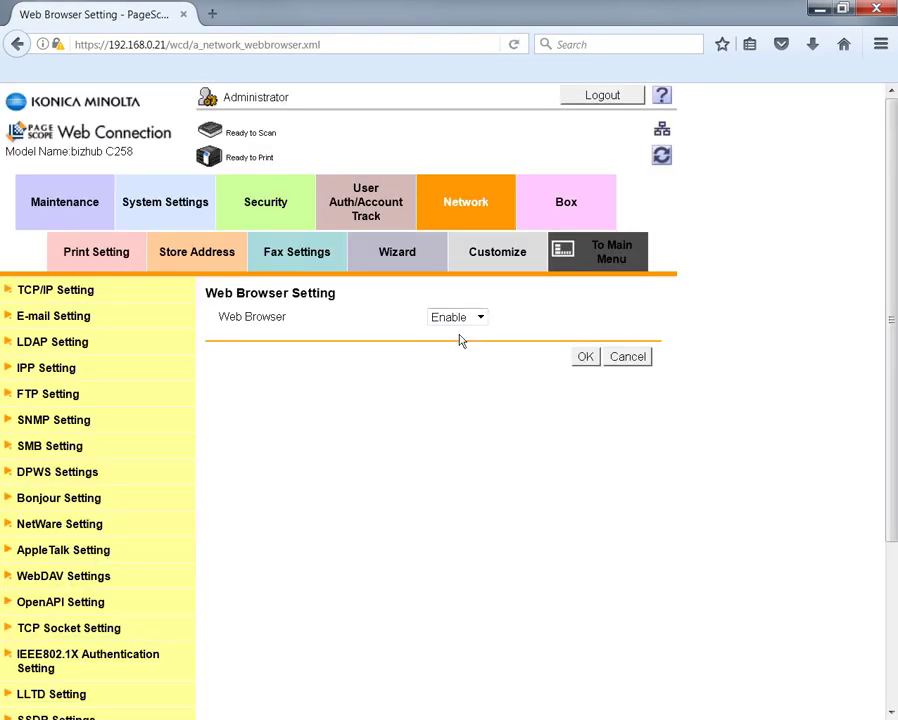
pyautogui.click(585, 358)
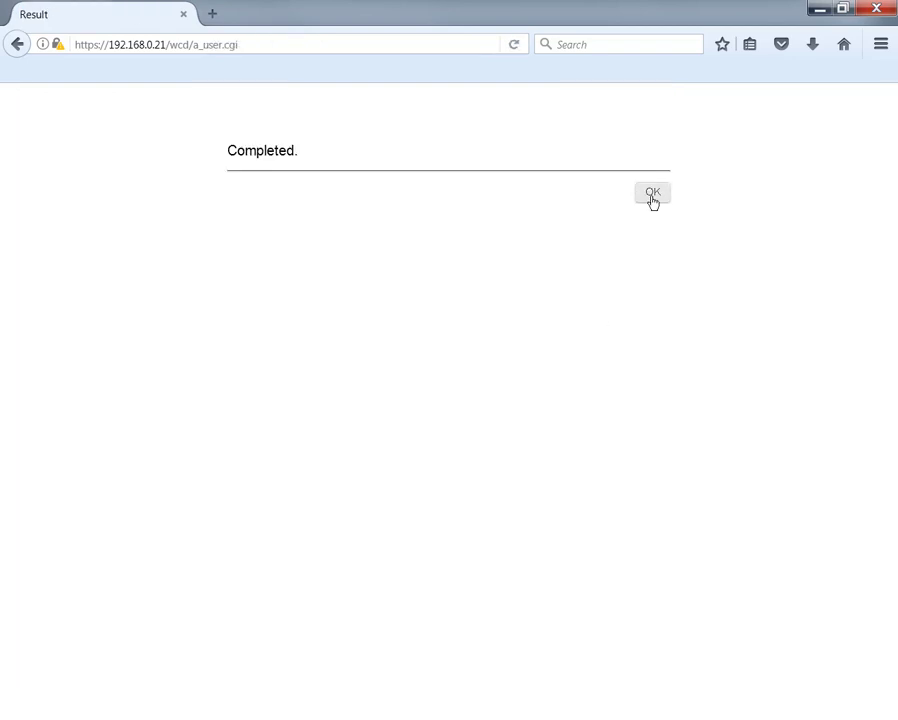
pyautogui.click(652, 195)
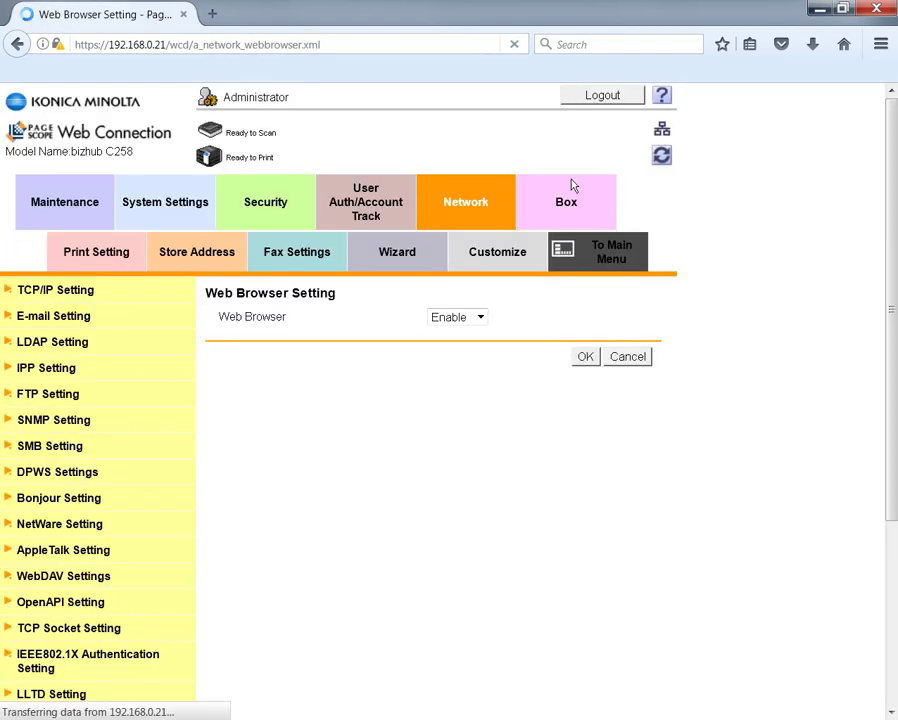
# Allow Full Color/Black printing without authentication, save, and log out the administrator.
pyautogui.click(373, 203)
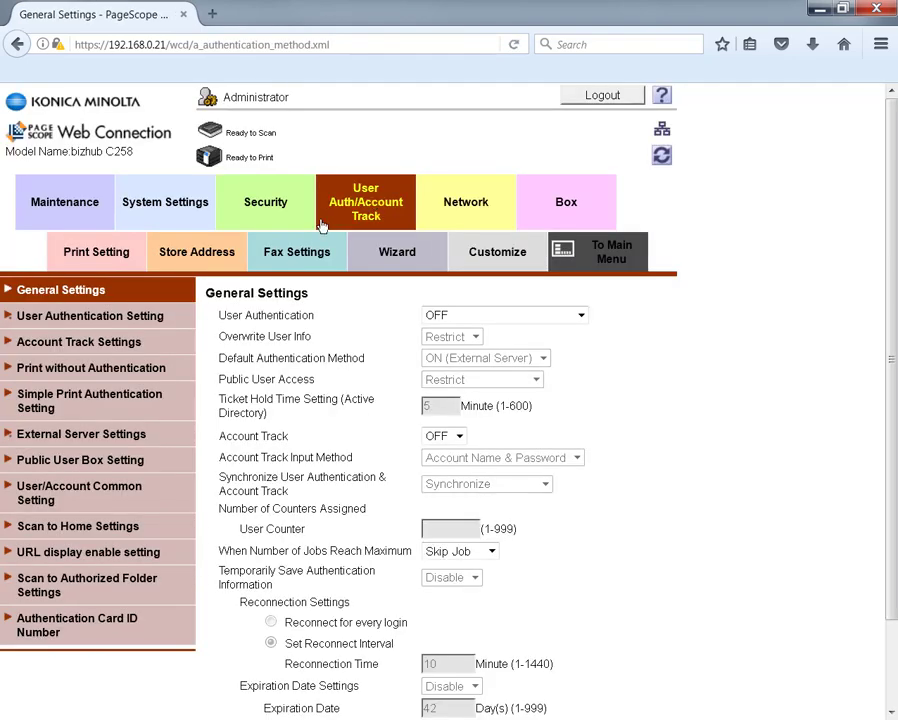
pyautogui.click(118, 371)
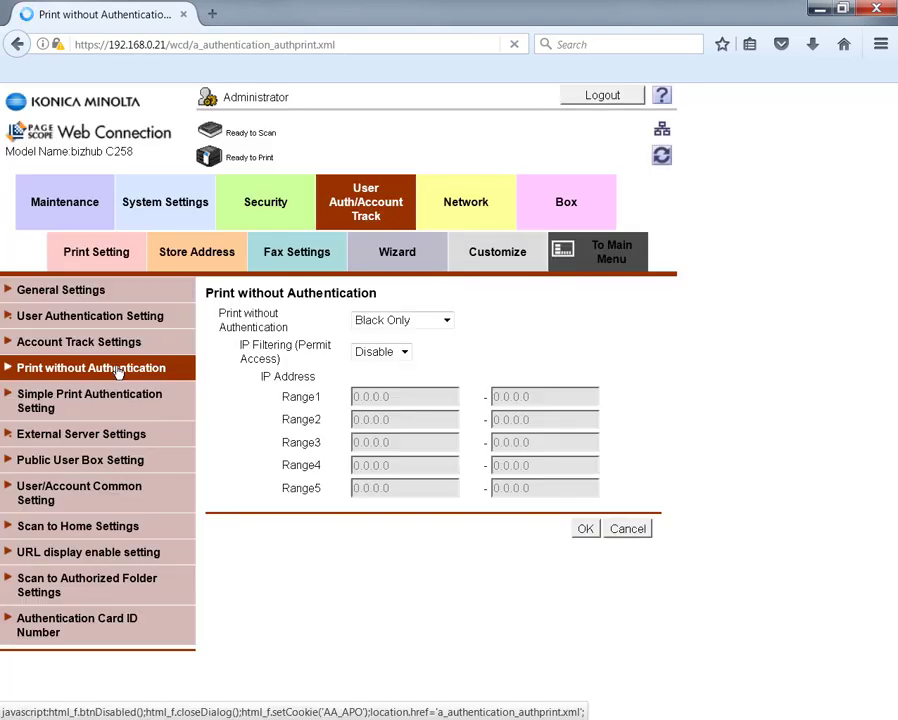
pyautogui.click(394, 324)
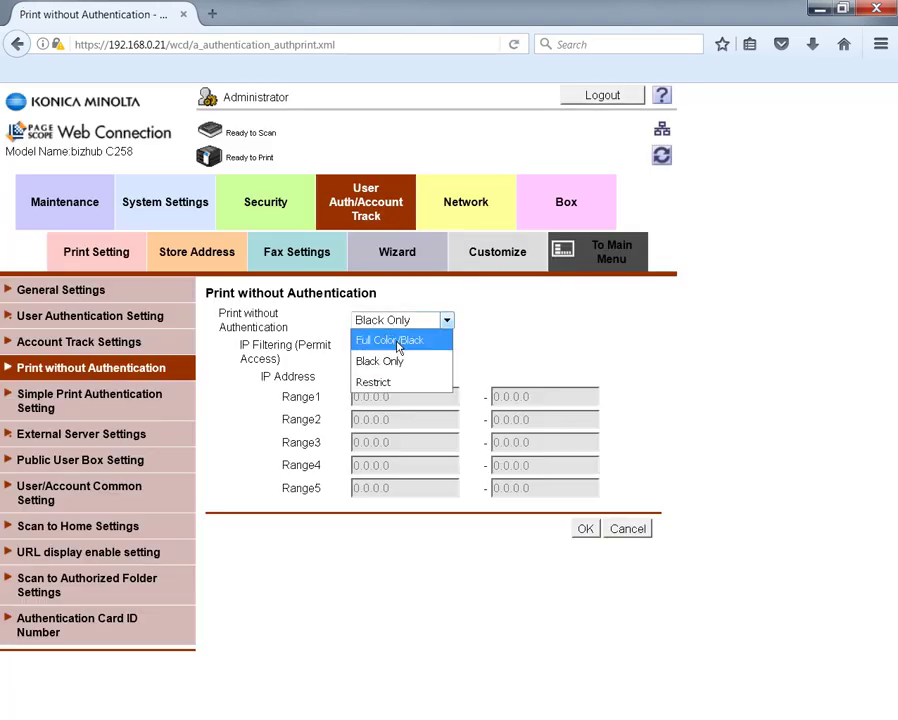
pyautogui.click(398, 343)
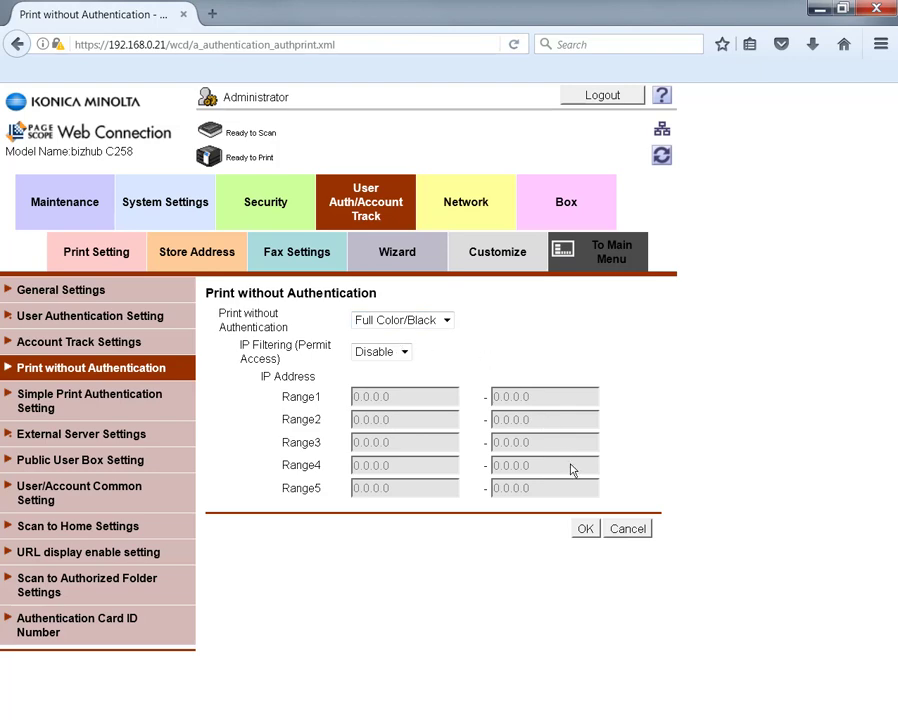
pyautogui.click(588, 531)
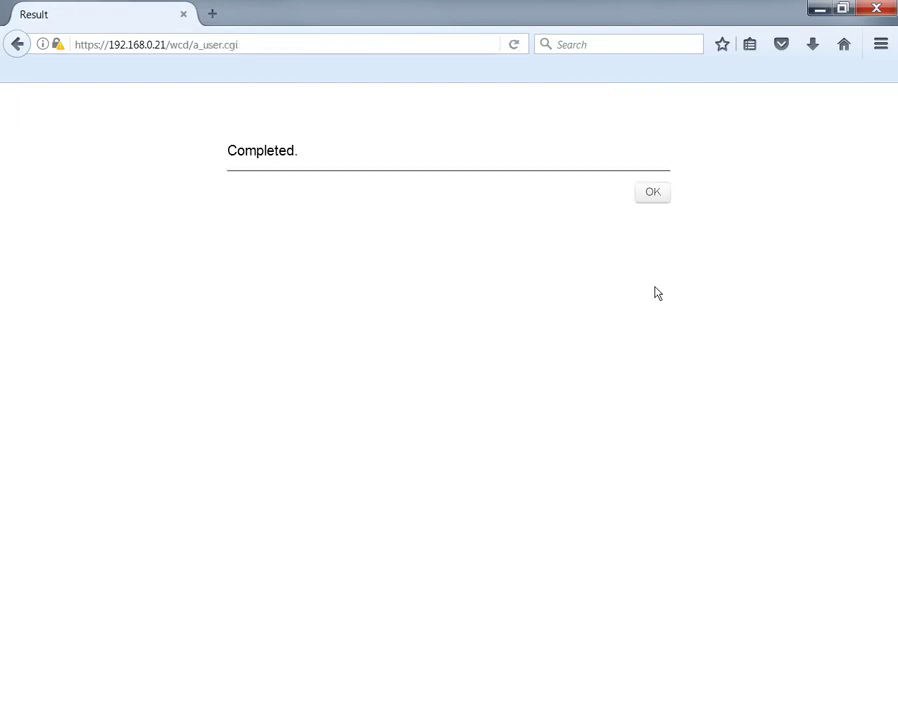
pyautogui.click(654, 194)
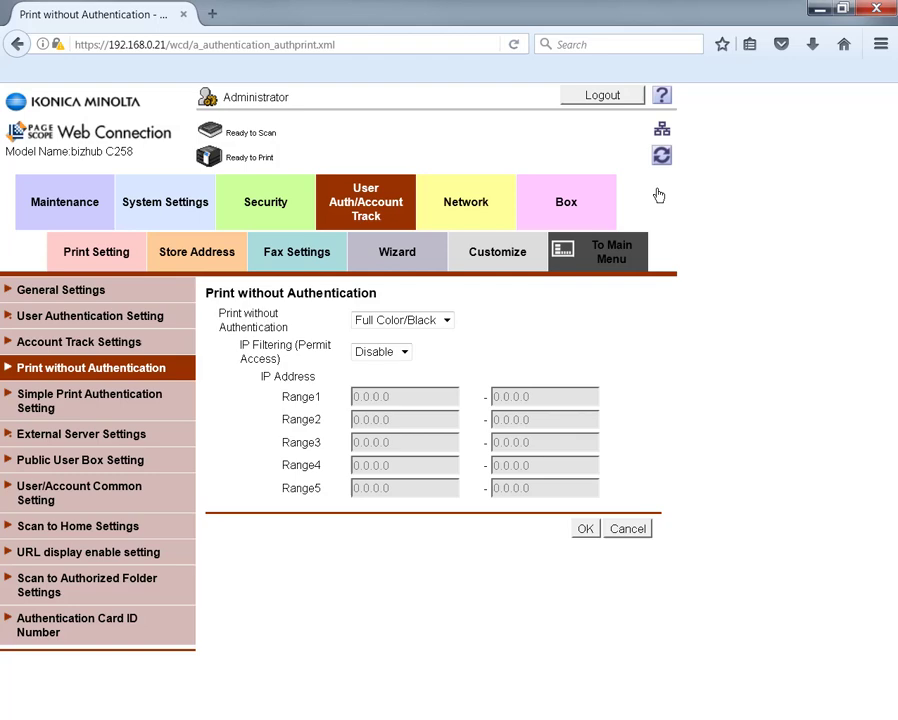
pyautogui.click(602, 96)
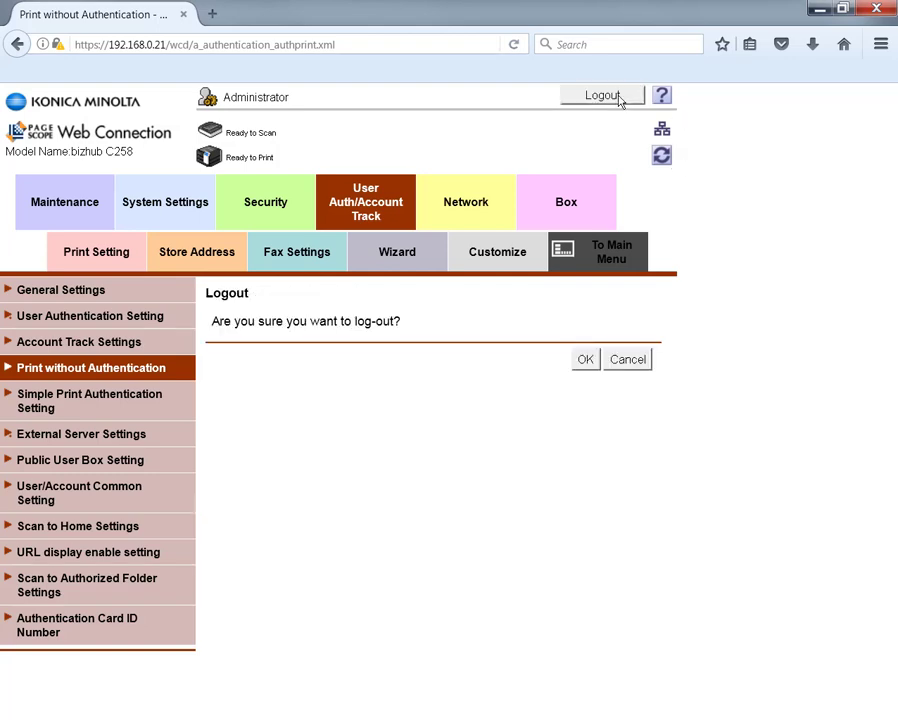
pyautogui.click(586, 362)
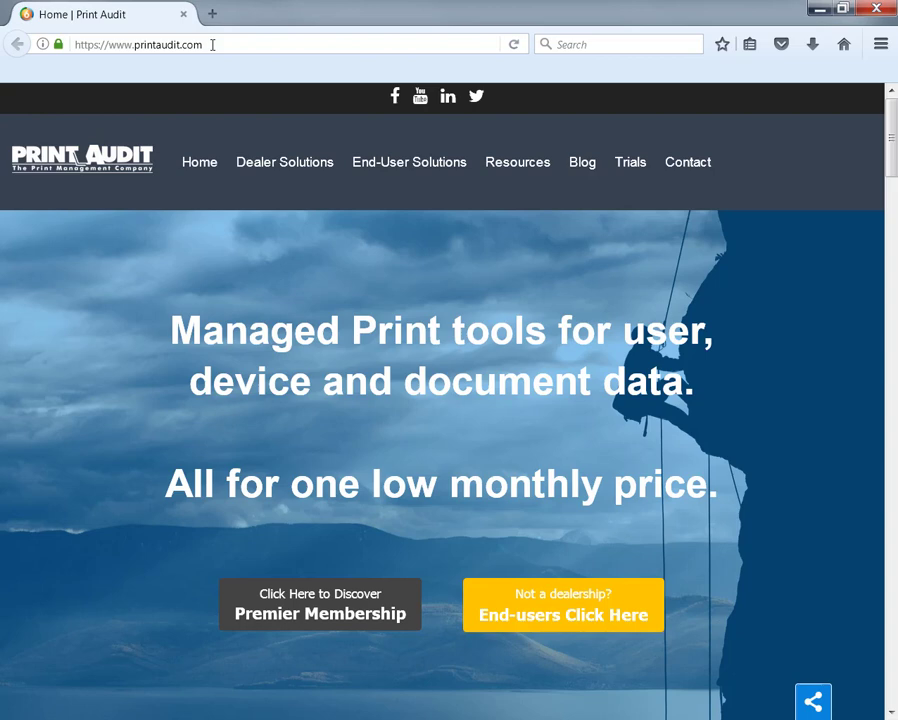
pyautogui.click(212, 44)
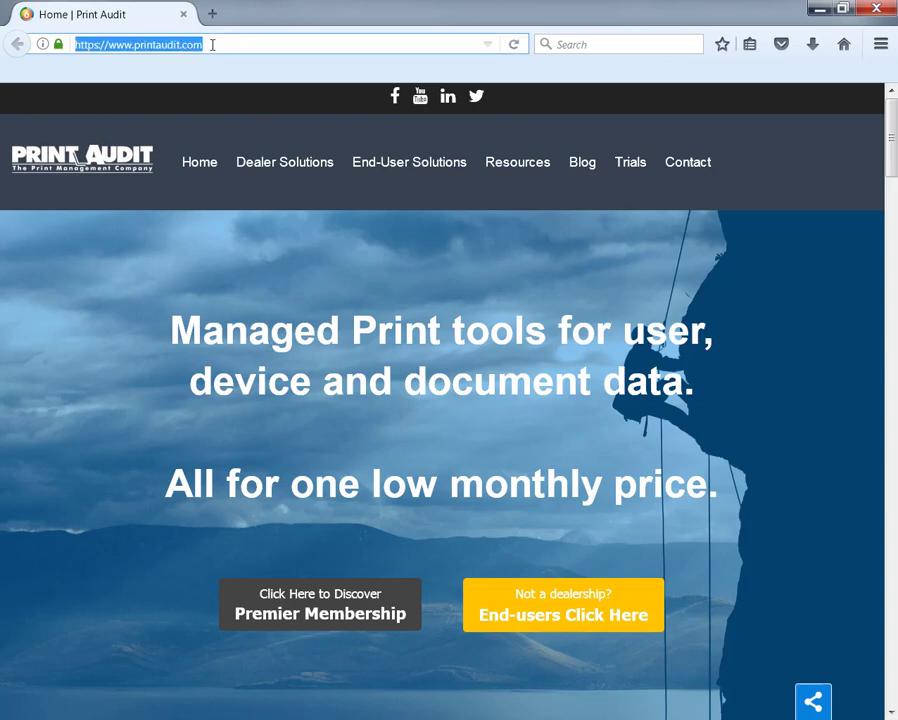
pyautogui.write('http://localhost/KM.Embedded.App/Config')
pyautogui.press('Return')
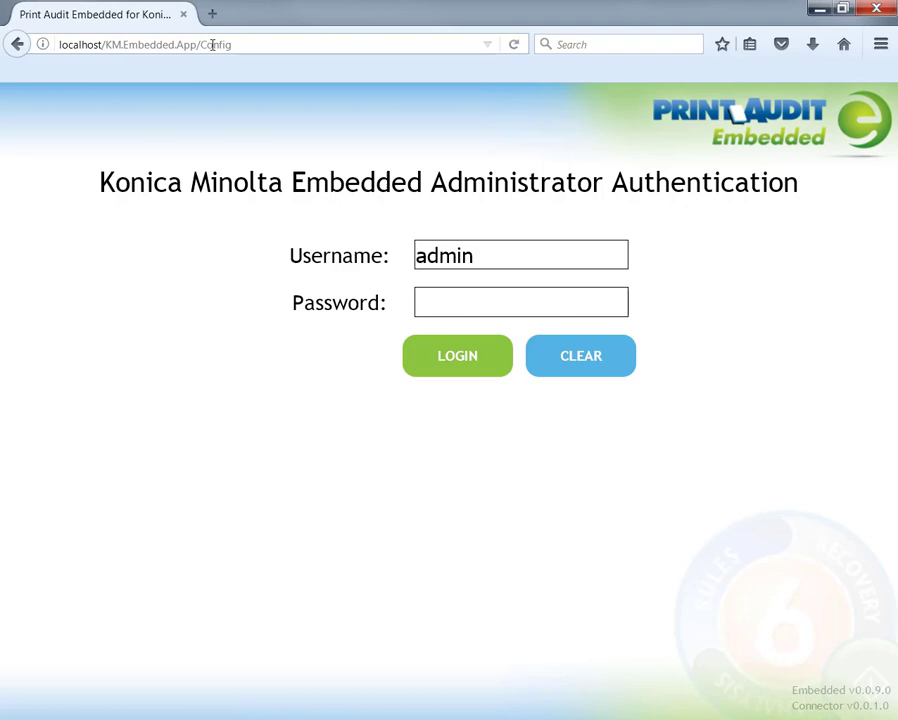
# Log in as admin with the administrator password and decline Firefox's offer to save the login.
pyautogui.click(513, 300)
pyautogui.write('12345678')
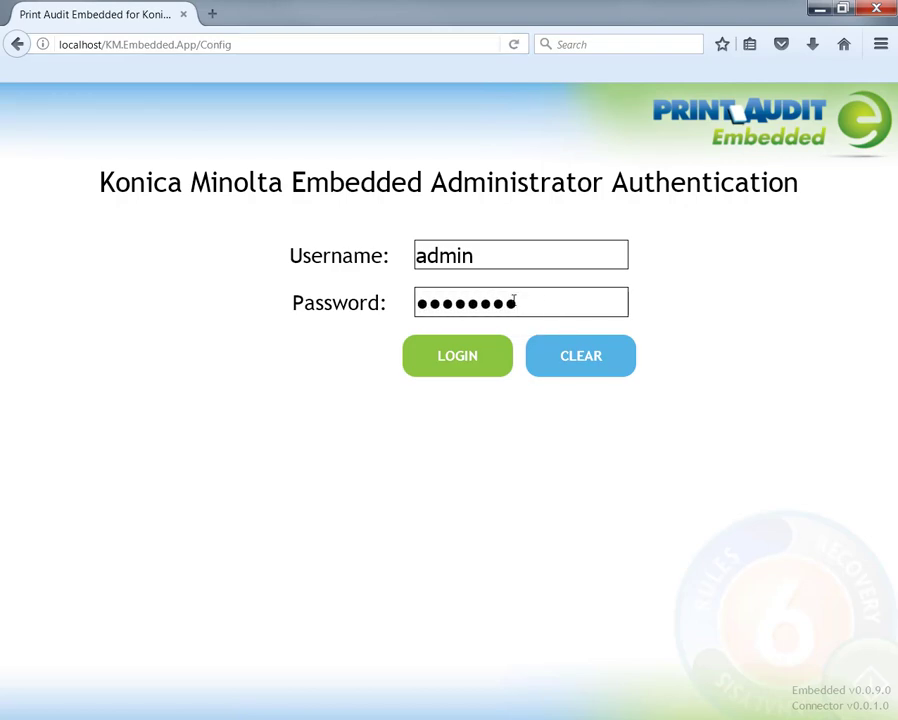
pyautogui.click(479, 358)
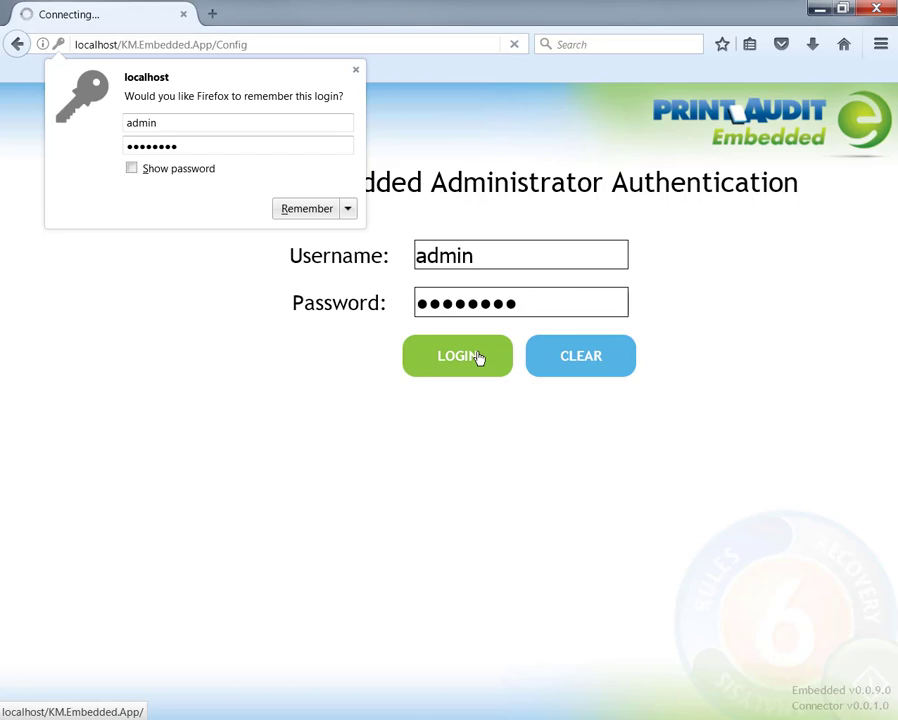
pyautogui.click(355, 70)
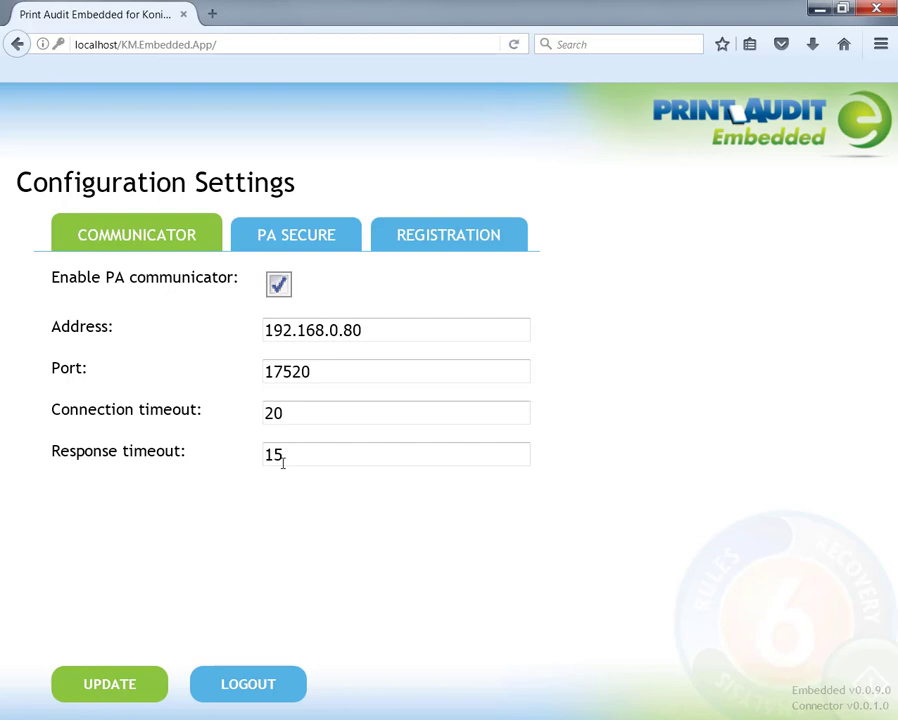
# Check the PA Secure settings, then bring up the MFP Registration settings.
pyautogui.click(290, 235)
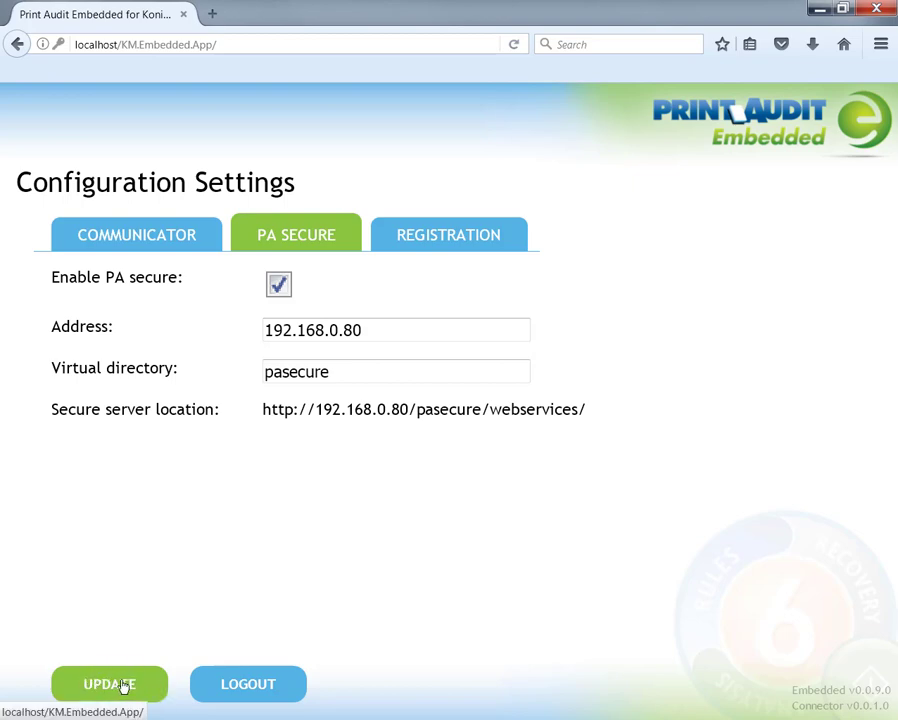
pyautogui.click(431, 249)
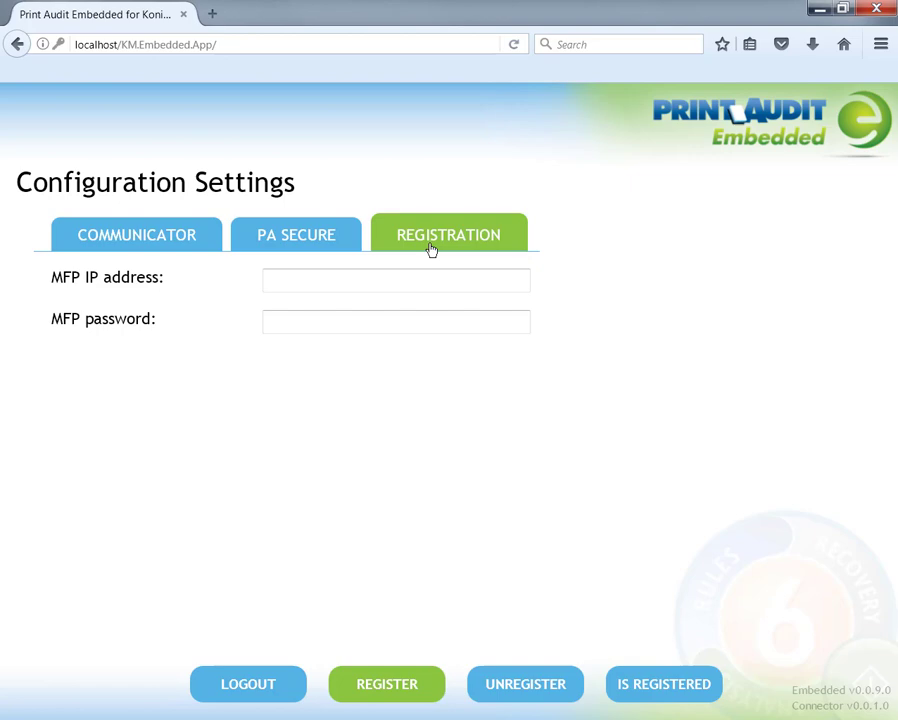
# Enter MFP IP address 192.168.0.21 and the MFP admin password.
pyautogui.click(356, 277)
pyautogui.write('192.168')
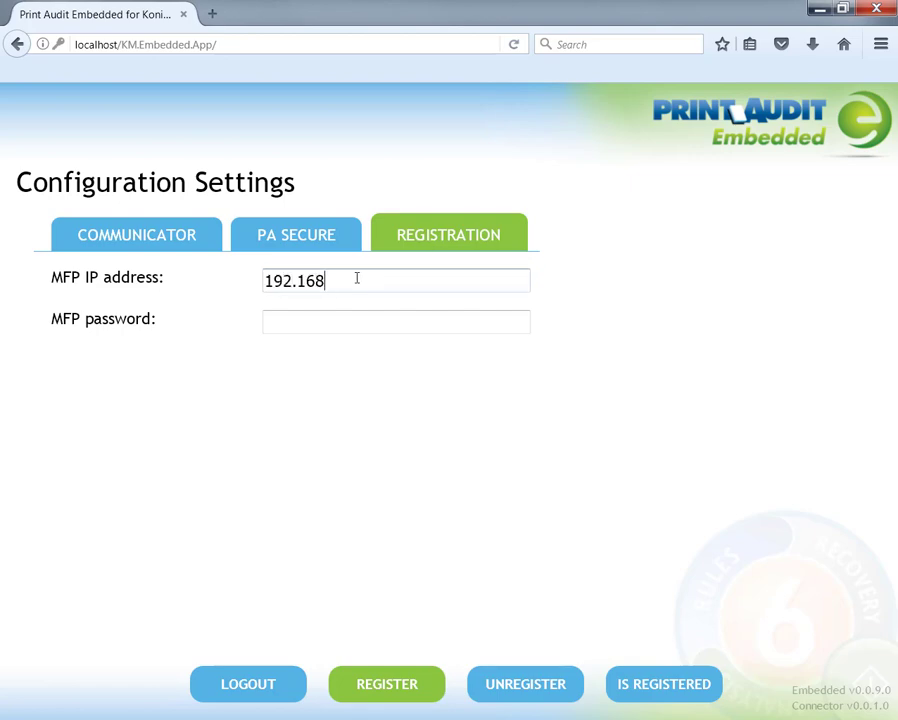
pyautogui.write('.0.21')
pyautogui.click(352, 318)
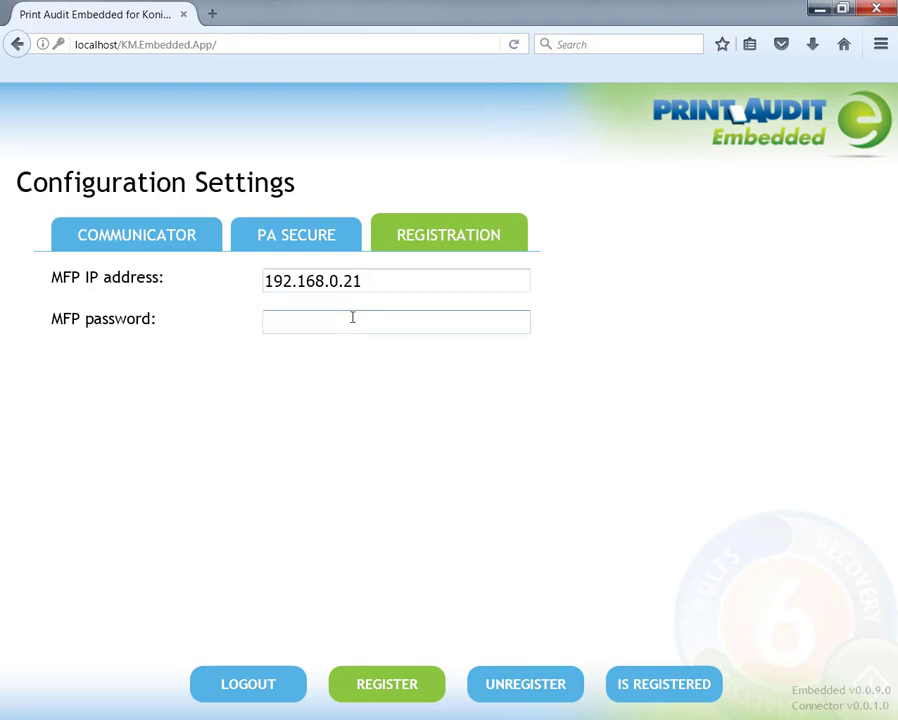
pyautogui.write('••••••••')
# Register the Print Audit Embedded application with the MFP at 192.168.0.21.
pyautogui.click(400, 684)
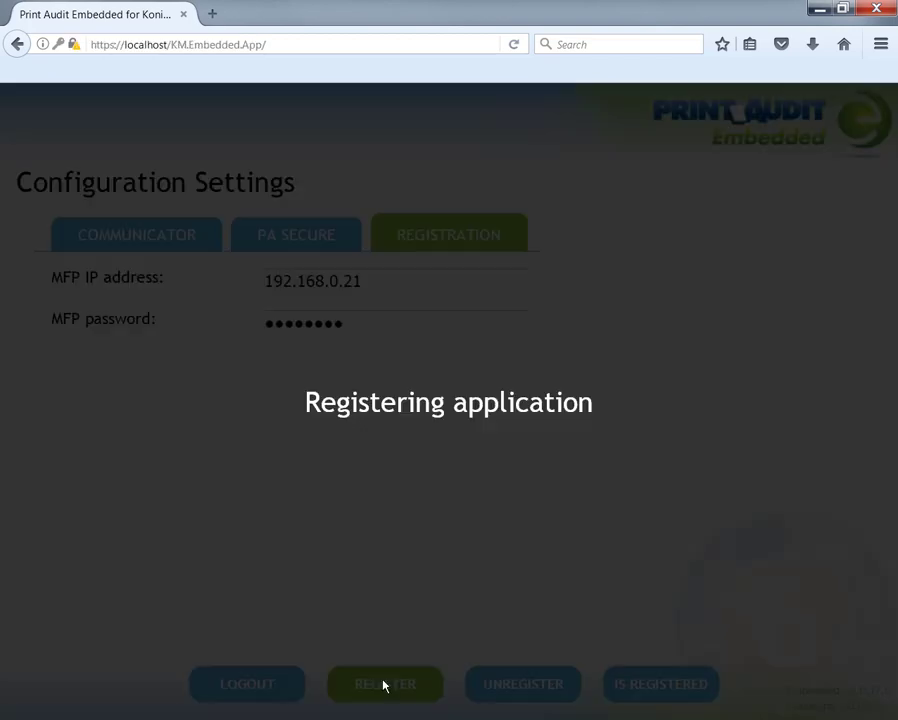